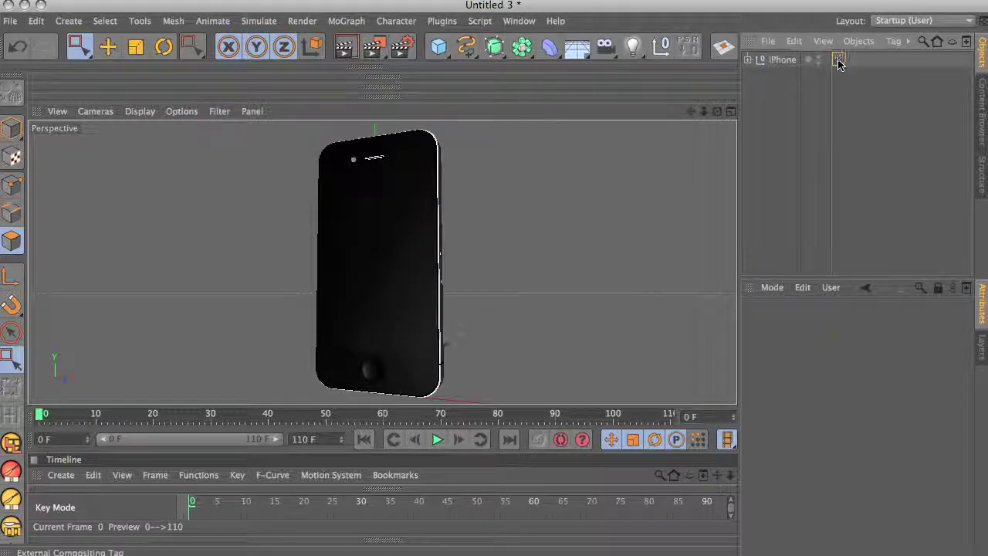
# Add a camera to the scene, name it cam_1, and make it the active view camera
pyautogui.click(605, 47)
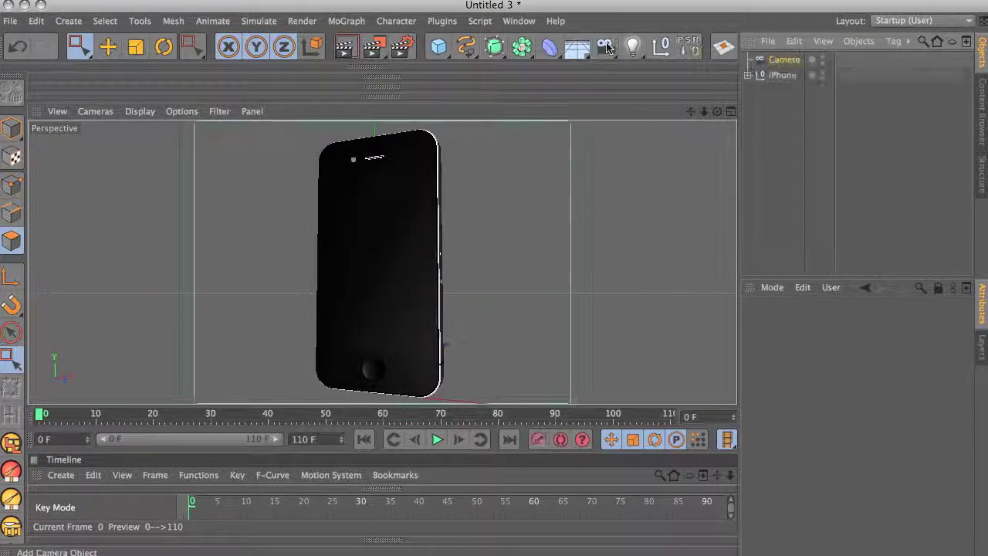
pyautogui.doubleClick(784, 61)
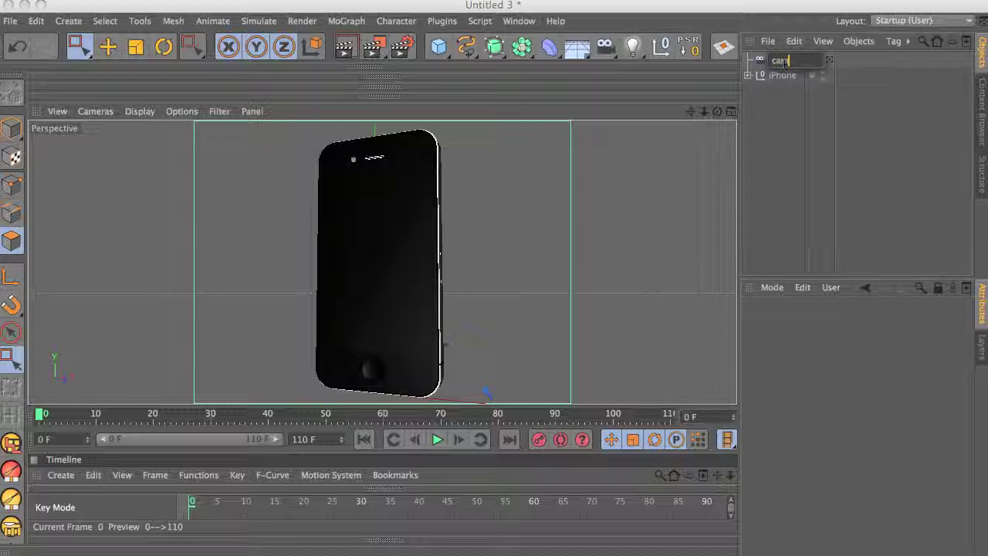
pyautogui.write('cam_1')
pyautogui.press('Return')
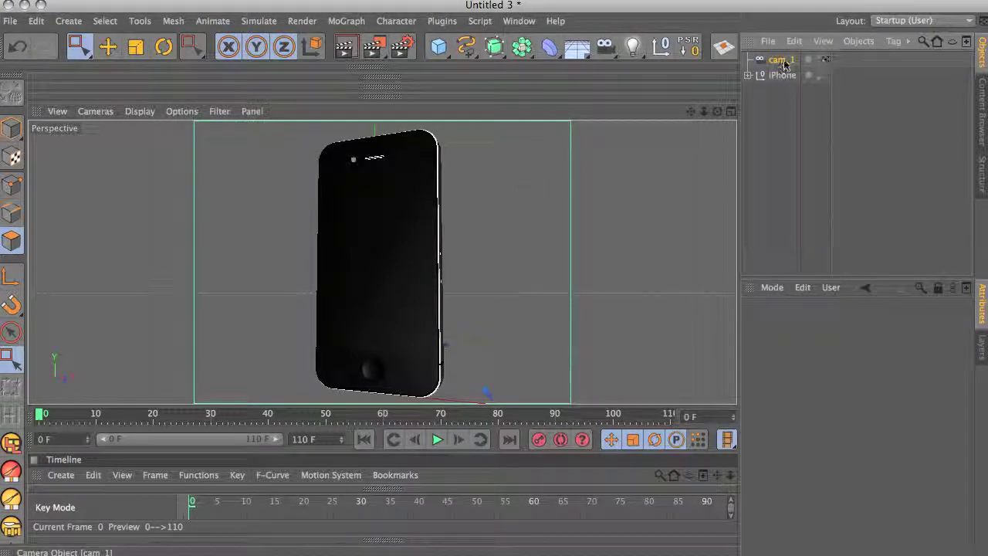
pyautogui.click(826, 61)
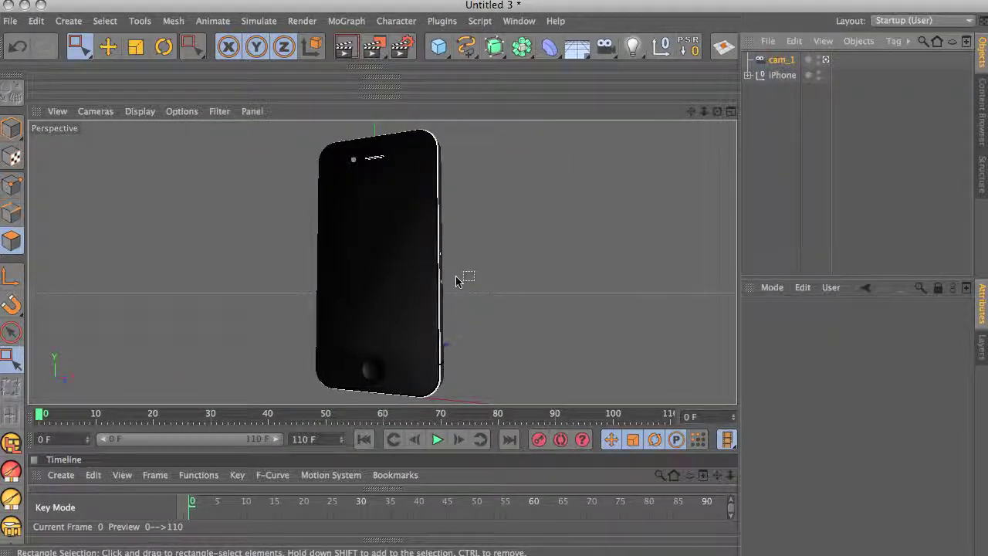
# Animate cam_1 swinging across the iPhone's front, with a different view keyframed at frame 0 and at frame 40
pyautogui.keyDown('alt'); pyautogui.moveTo(461, 278); pyautogui.dragTo(264, 282); pyautogui.keyUp('alt')
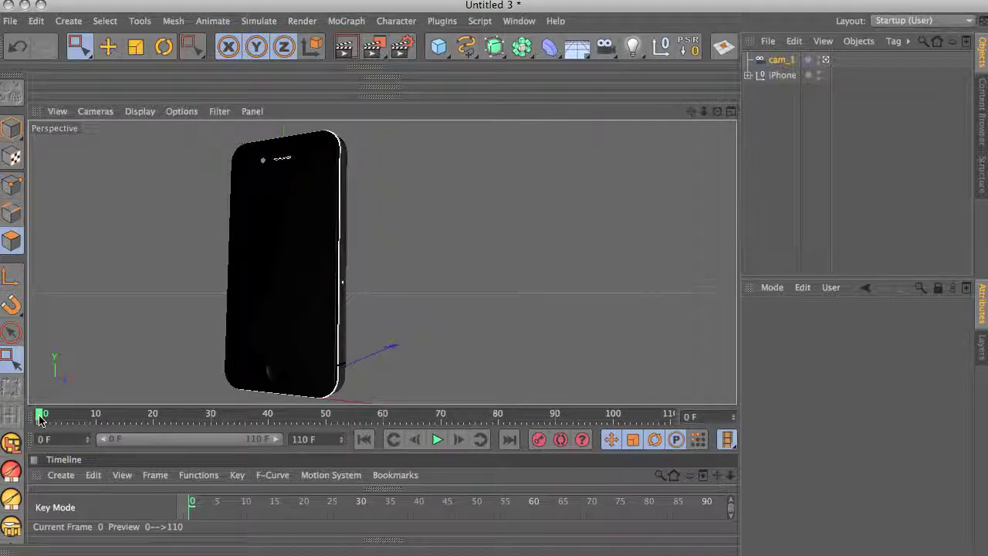
pyautogui.moveTo(41, 417); pyautogui.dragTo(270, 421)
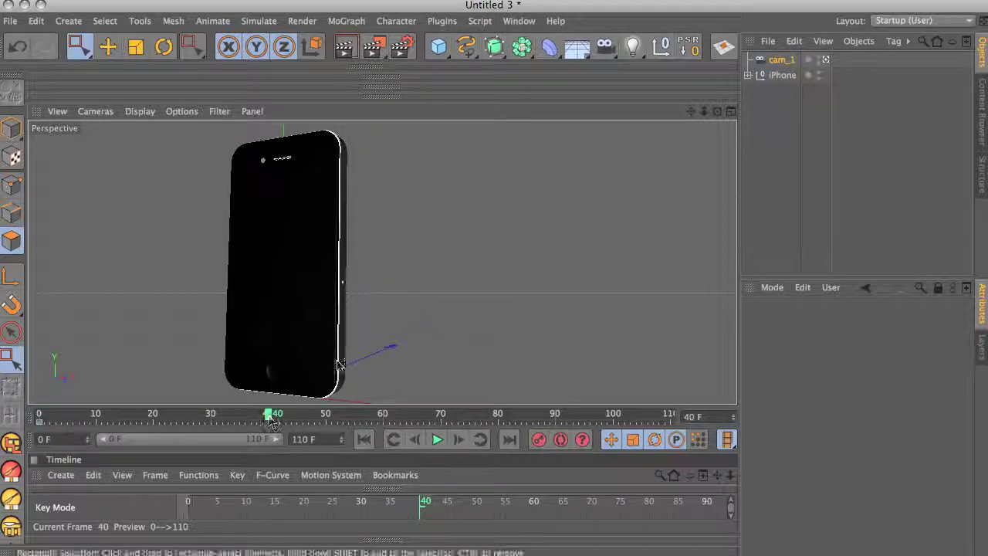
pyautogui.keyDown('alt'); pyautogui.moveTo(282, 331); pyautogui.dragTo(677, 331); pyautogui.keyUp('alt')
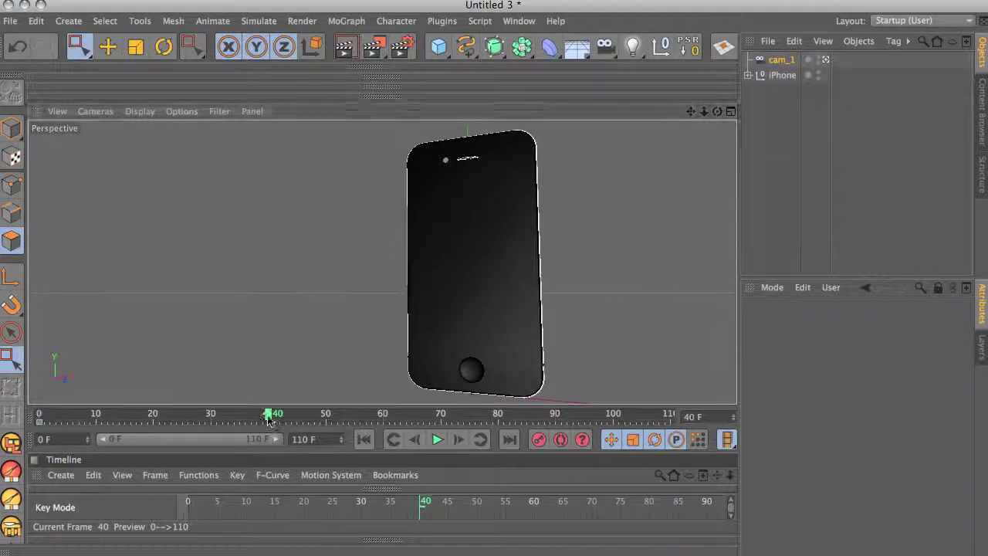
# Go to frame 35 and add a second camera named cam_2
pyautogui.moveTo(270, 420); pyautogui.dragTo(246, 417)
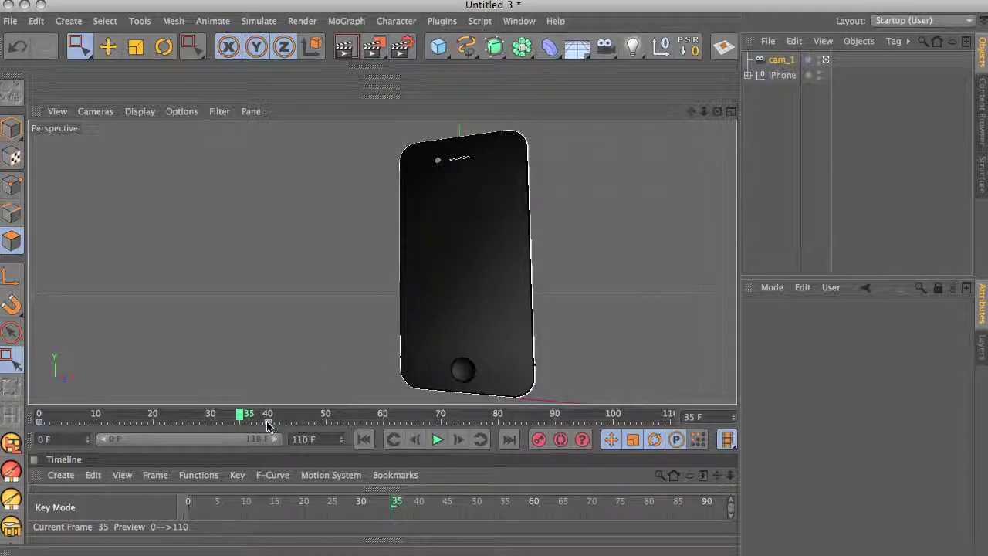
pyautogui.moveTo(266, 421); pyautogui.dragTo(242, 423)
pyautogui.moveTo(241, 423)
pyautogui.mouseDown()
pyautogui.moveTo(262, 423)
pyautogui.moveTo(252, 421)
pyautogui.mouseUp()
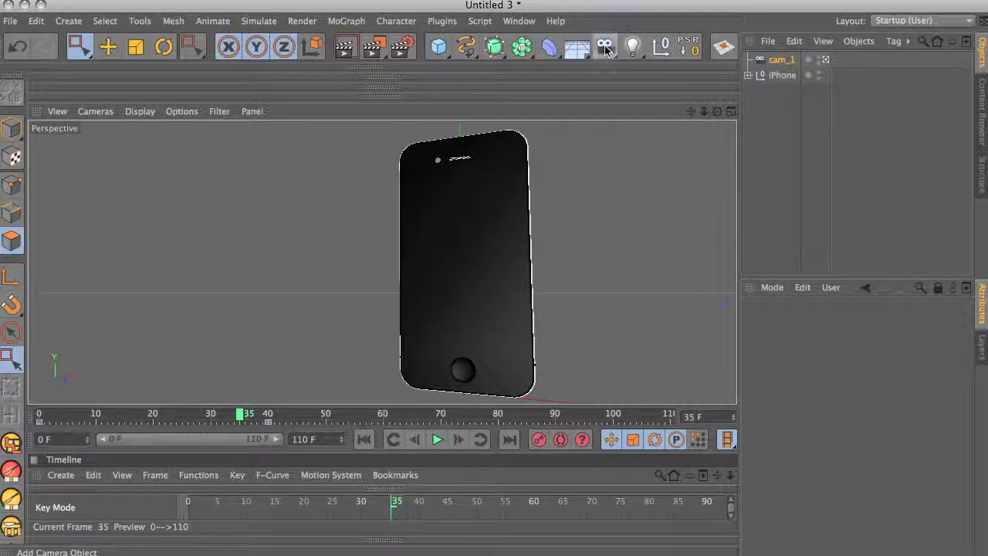
pyautogui.click(604, 49)
pyautogui.doubleClick(787, 59)
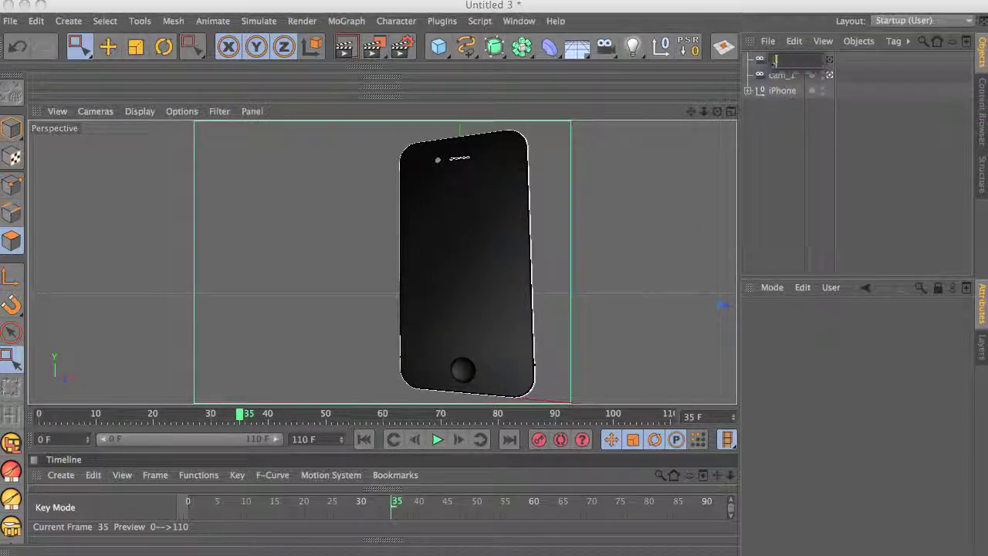
pyautogui.write('cam_2')
pyautogui.press('Return')
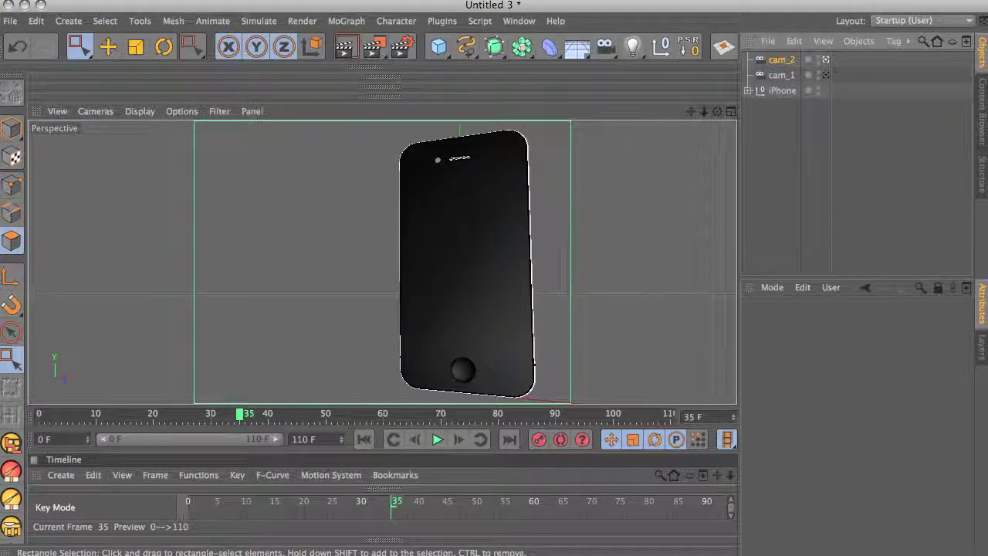
# Orbit cam_2 around the iPhone until its back faces the view and keyframe that position at frame 35
pyautogui.click(782, 91)
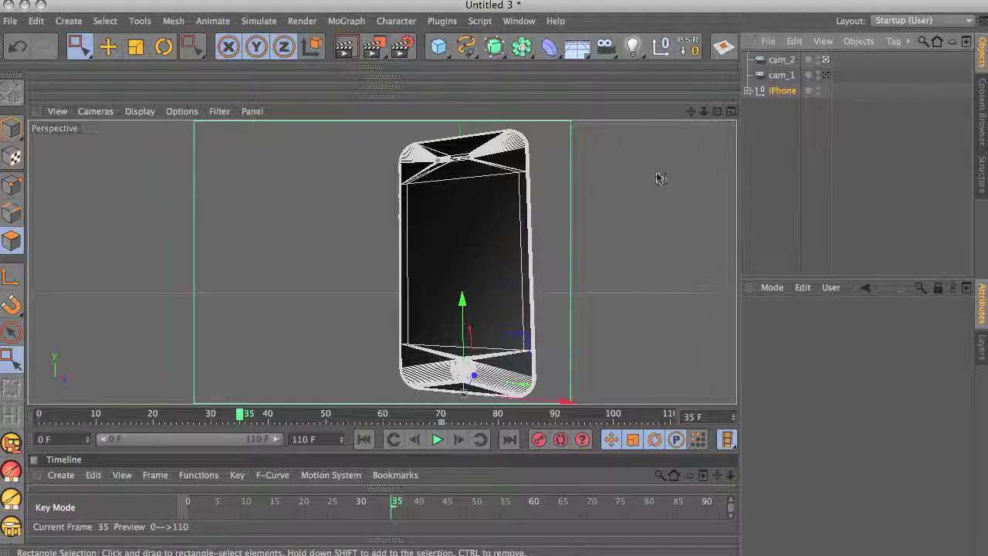
pyautogui.keyDown('alt'); pyautogui.moveTo(657, 165); pyautogui.dragTo(527, 228); pyautogui.keyUp('alt')
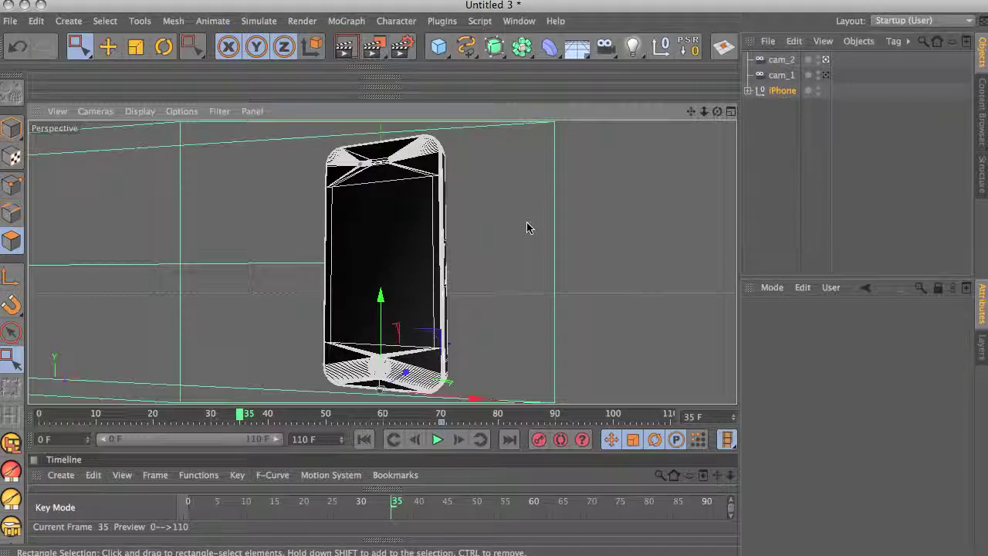
pyautogui.keyDown('alt'); pyautogui.moveTo(483, 263); pyautogui.dragTo(767, 139); pyautogui.keyUp('alt')
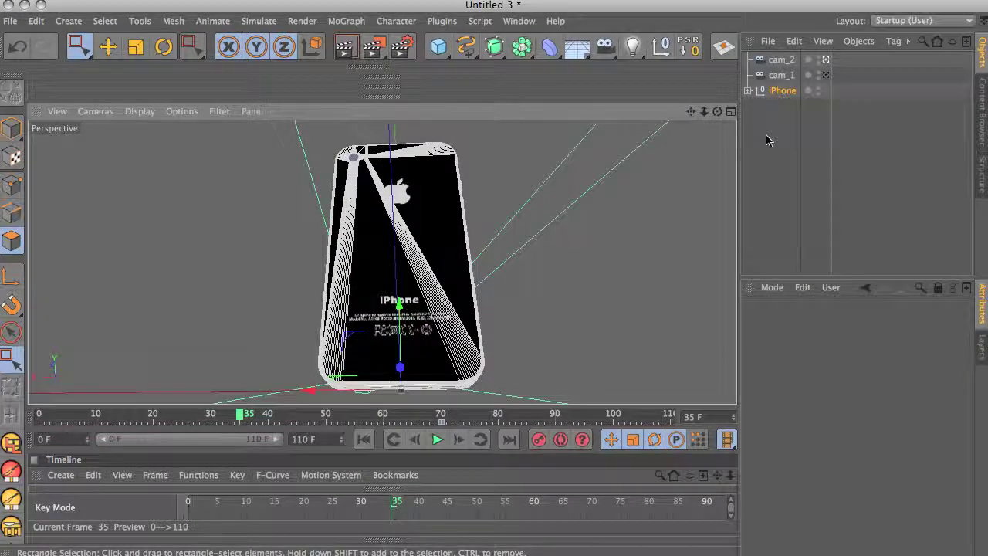
pyautogui.click(780, 61)
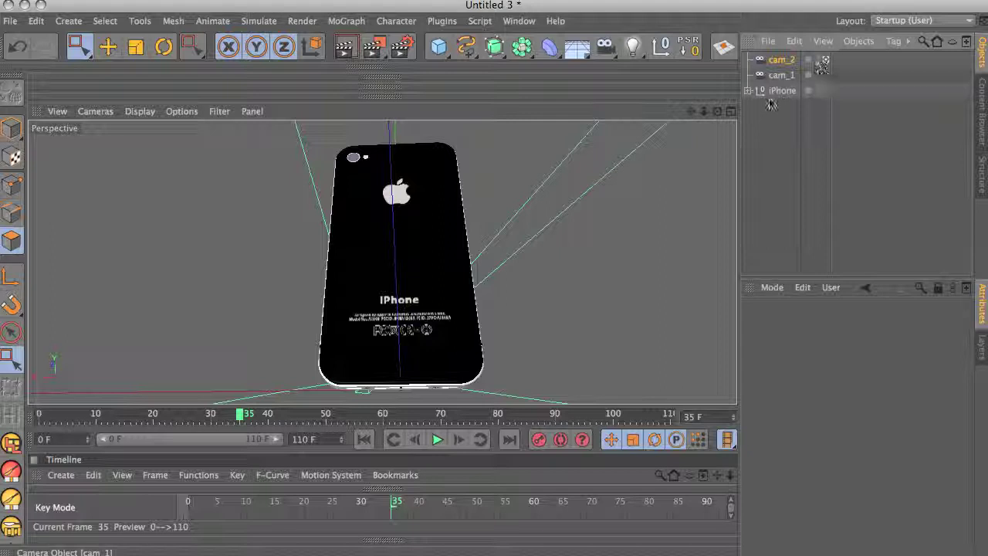
pyautogui.keyDown('alt'); pyautogui.moveTo(445, 270); pyautogui.dragTo(363, 363); pyautogui.keyUp('alt')
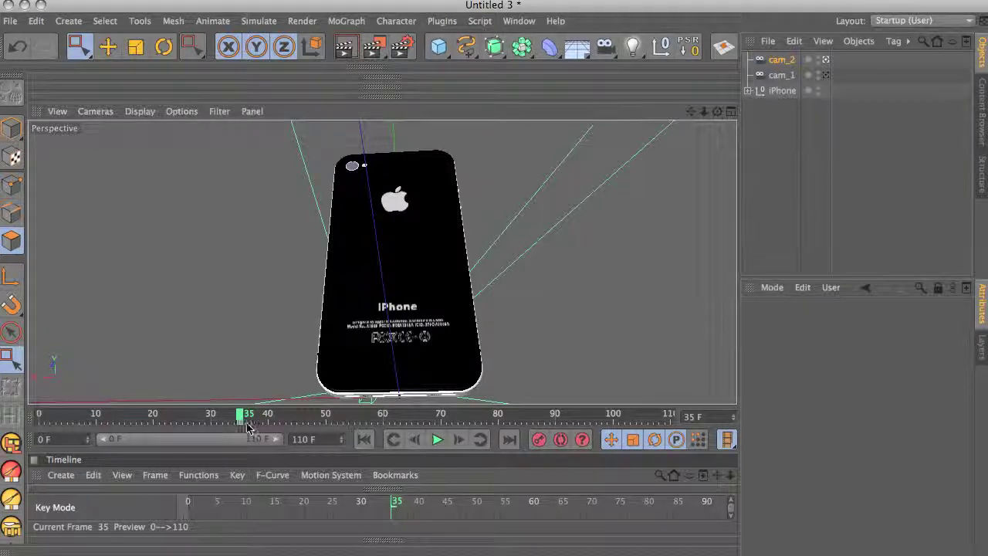
# At frame 70, move cam_2 in close to the iPhone lettering on the back and record a keyframe
pyautogui.click(441, 420)
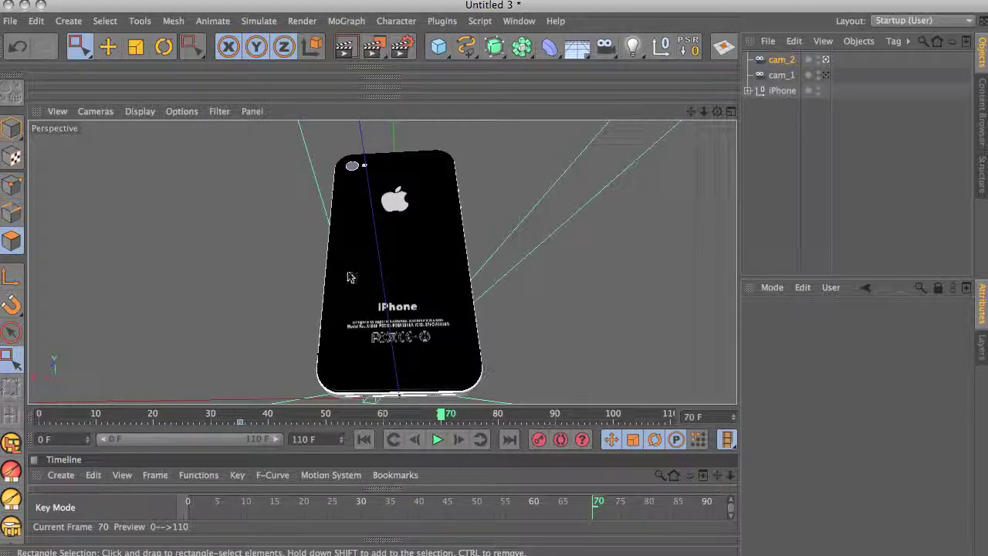
pyautogui.scroll(10, 325, 282)
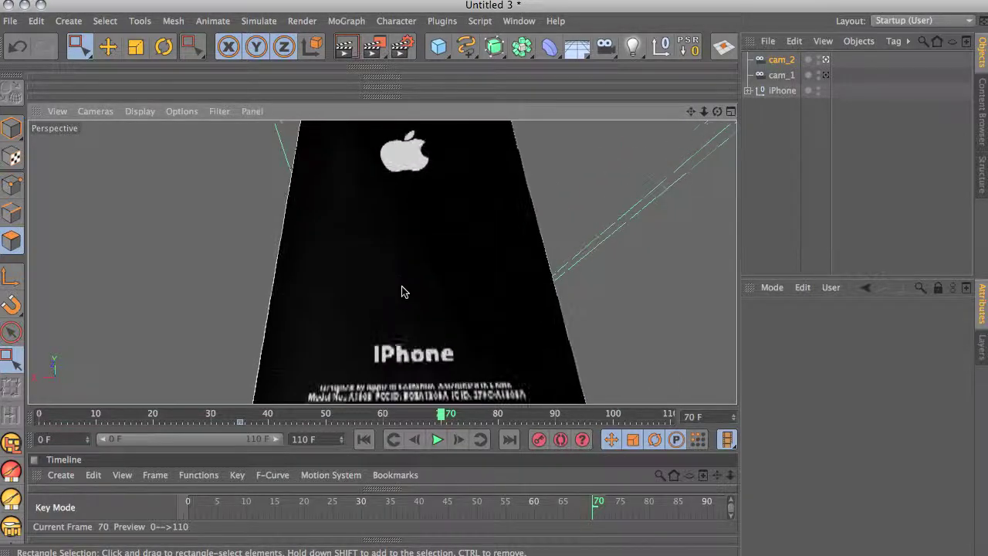
pyautogui.scroll(5, 375, 275)
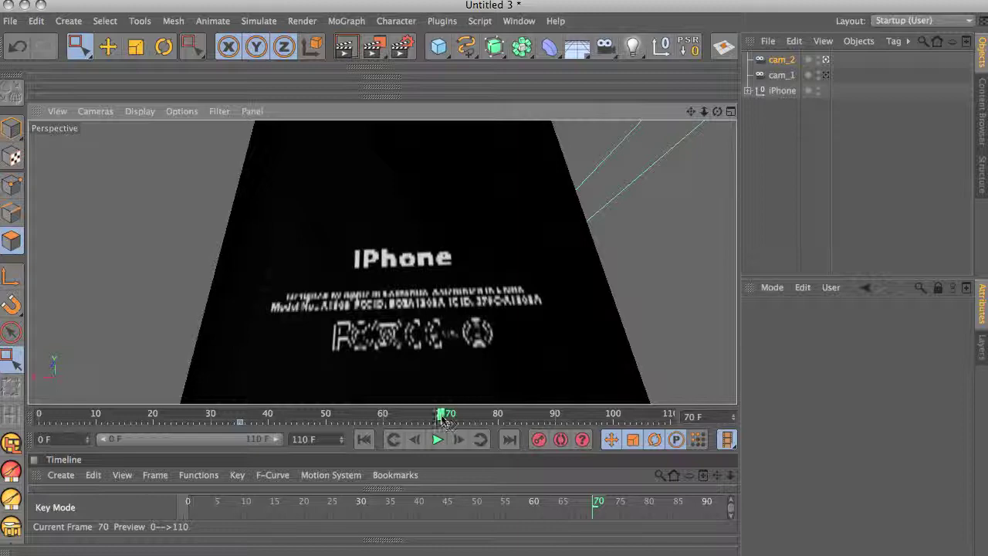
pyautogui.moveTo(441, 418)
pyautogui.mouseDown()
pyautogui.moveTo(237, 418)
pyautogui.moveTo(441, 418)
pyautogui.mouseUp()
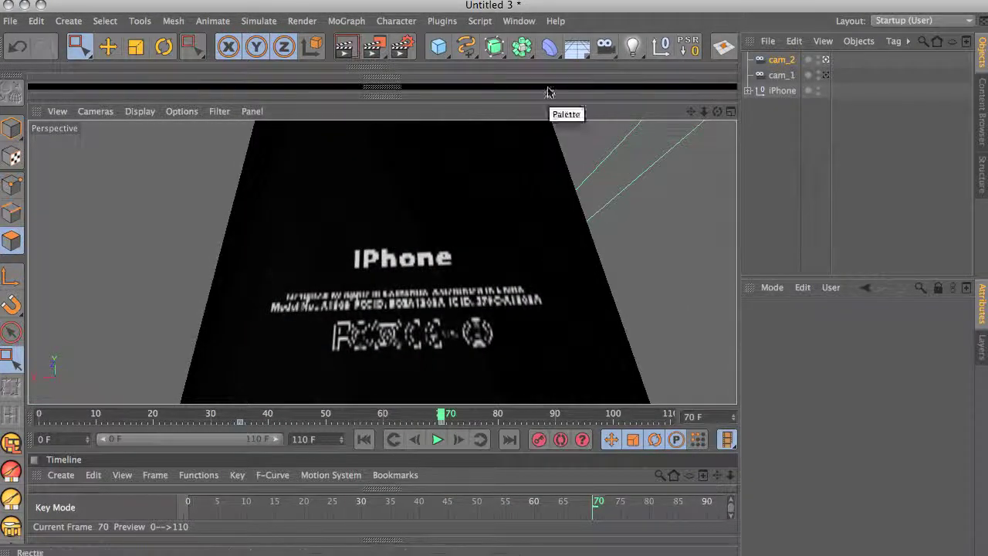
# Add a third camera named cam_3 and make it the active view camera
pyautogui.click(605, 46)
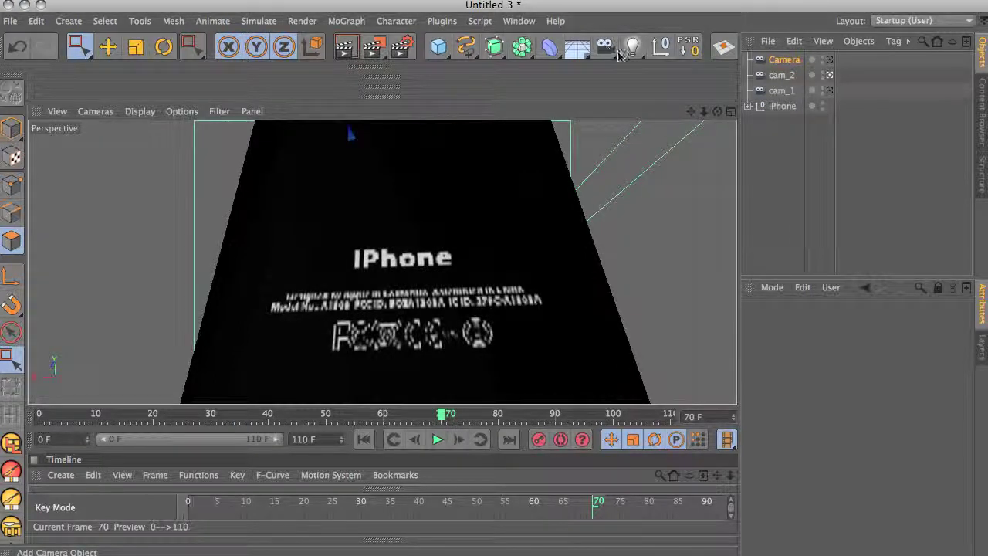
pyautogui.doubleClick(788, 61)
pyautogui.write('cam_3')
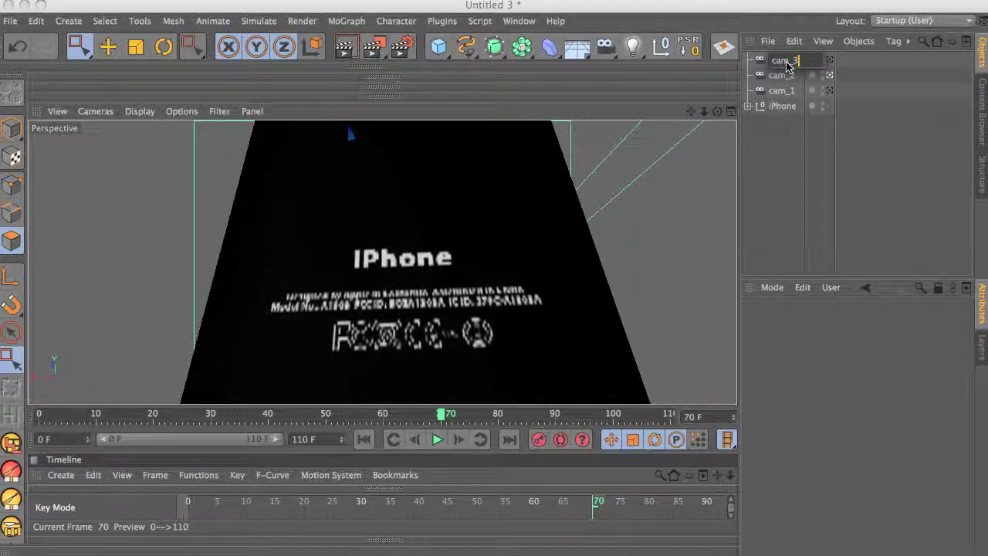
pyautogui.press('Return')
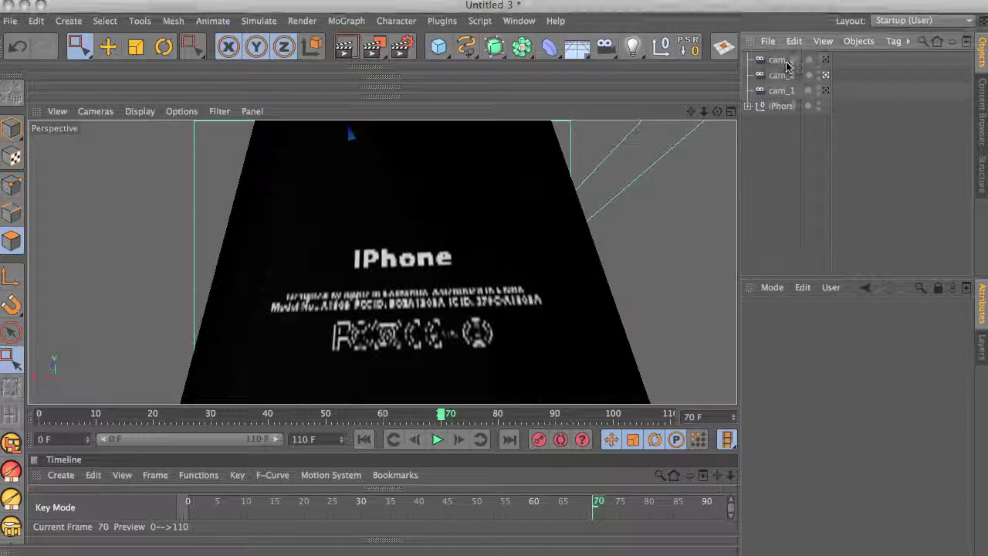
pyautogui.click(827, 60)
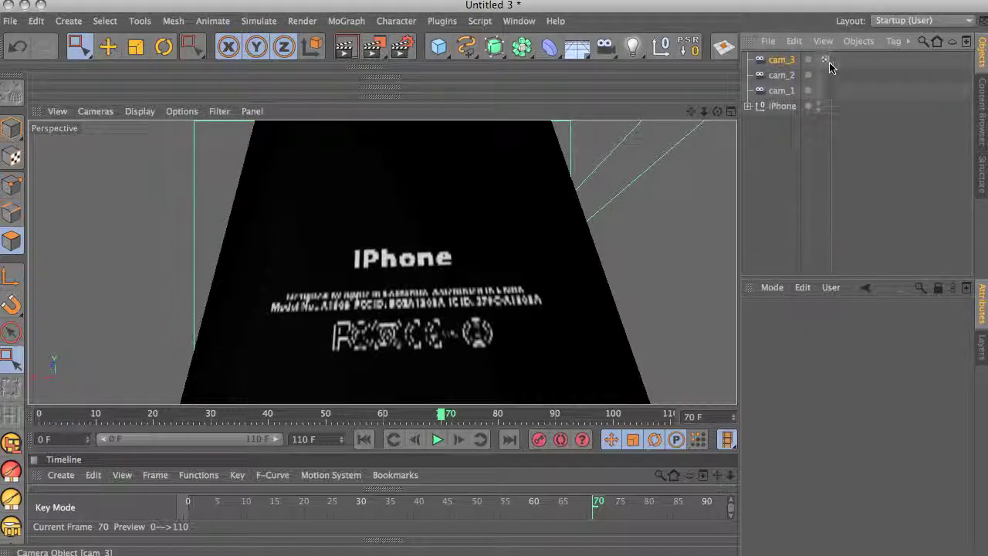
# Aim cam_3 at the iPhone's front from a low side angle and keyframe that view at frame 65
pyautogui.click(782, 106)
pyautogui.press('o')
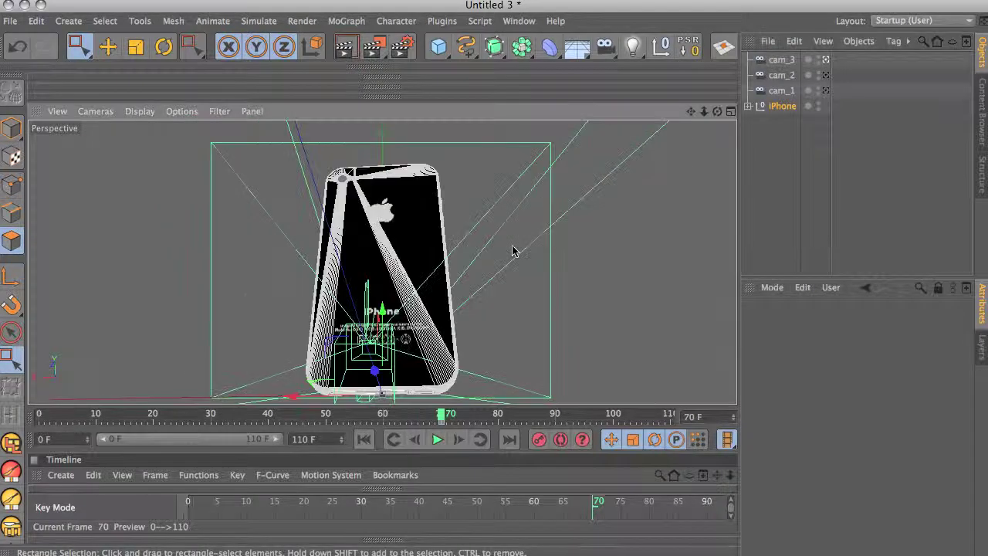
pyautogui.keyDown('alt'); pyautogui.moveTo(470, 247); pyautogui.dragTo(517, 273); pyautogui.keyUp('alt')
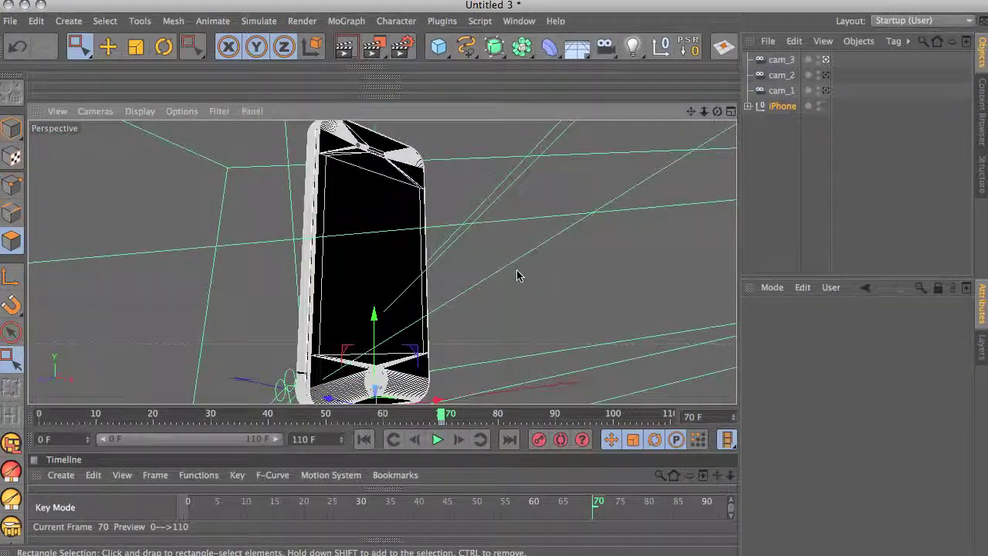
pyautogui.click(777, 60)
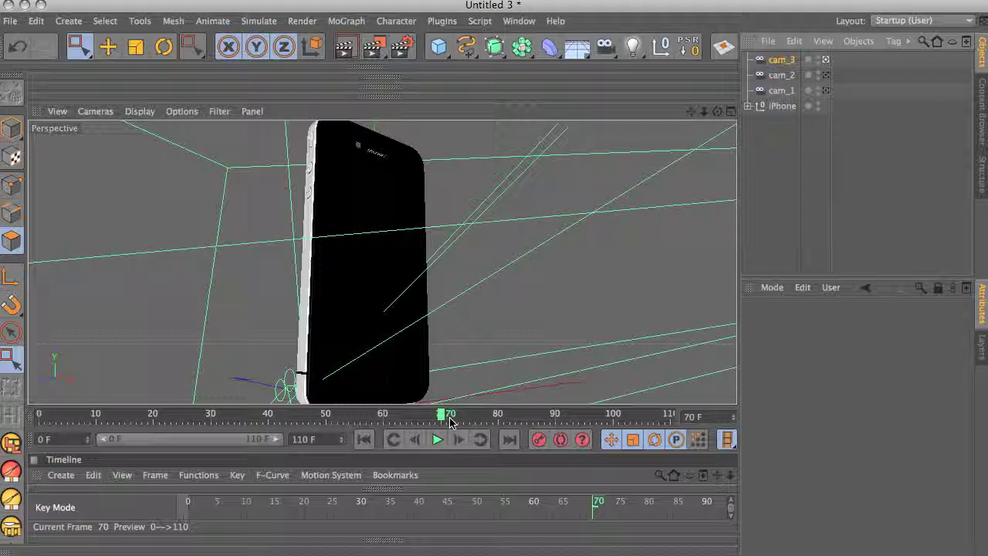
pyautogui.moveTo(442, 421); pyautogui.dragTo(413, 427)
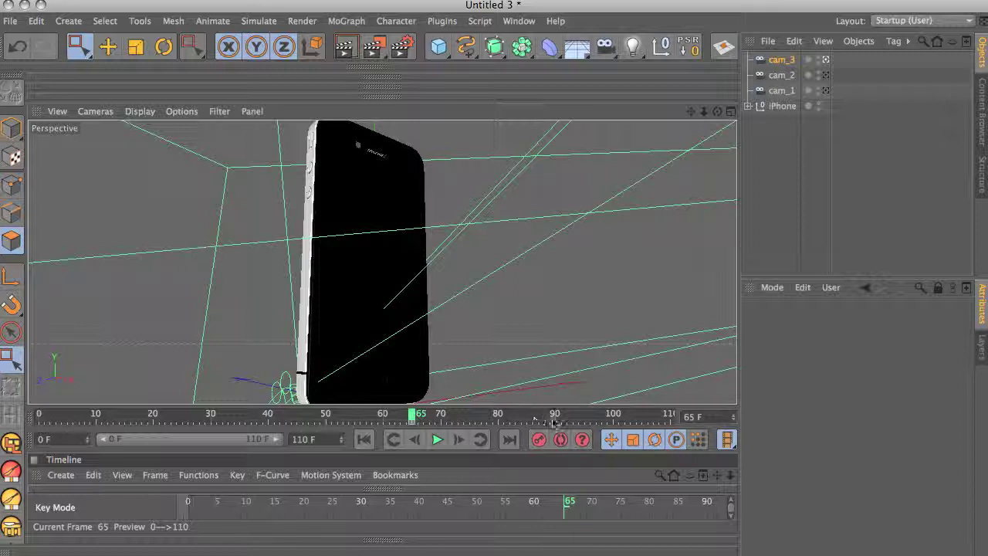
# At frame 100, orbit cam_3 around the iPhone's front to its opposite side and record a keyframe
pyautogui.click(614, 417)
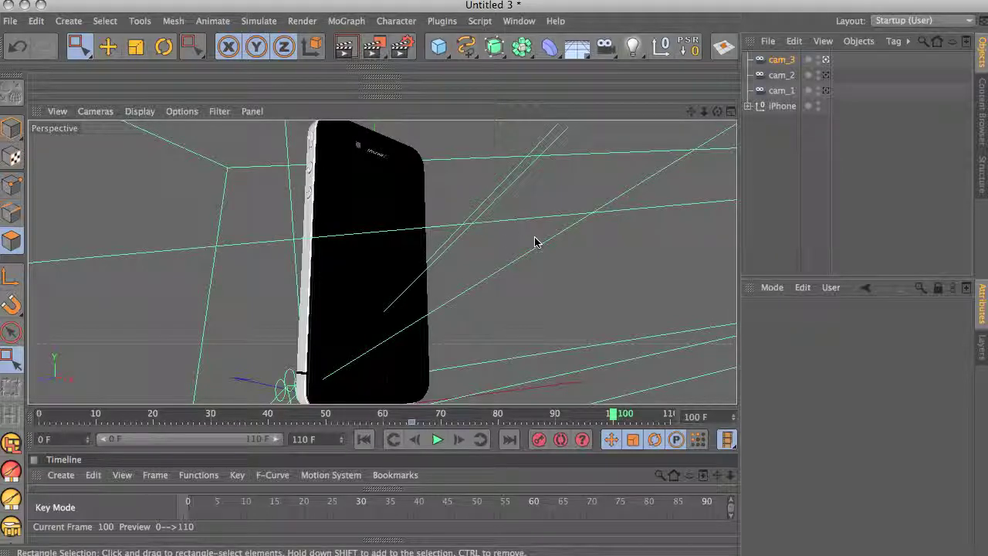
pyautogui.keyDown('alt'); pyautogui.moveTo(498, 250); pyautogui.dragTo(522, 258); pyautogui.keyUp('alt')
pyautogui.click(782, 108)
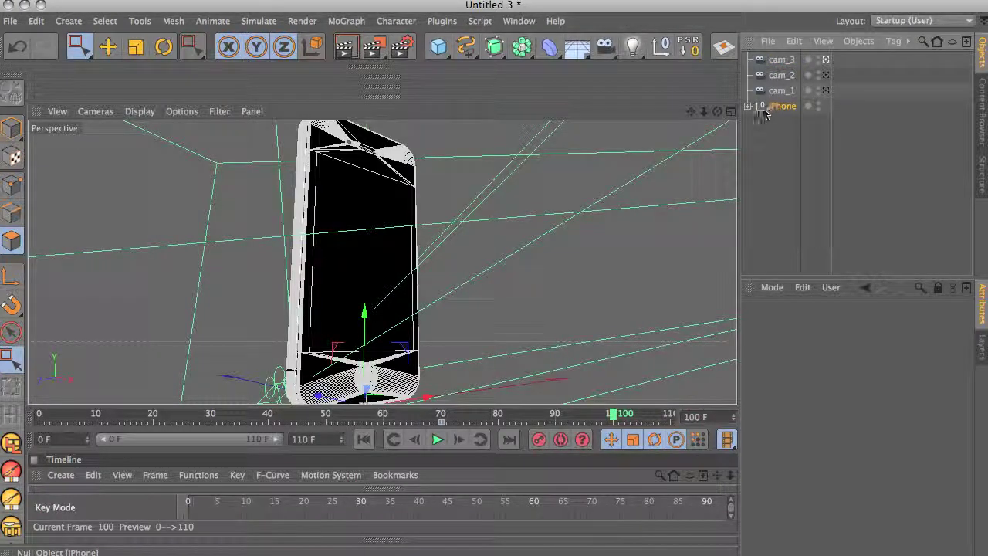
pyautogui.keyDown('alt'); pyautogui.moveTo(426, 253); pyautogui.dragTo(327, 258); pyautogui.keyUp('alt')
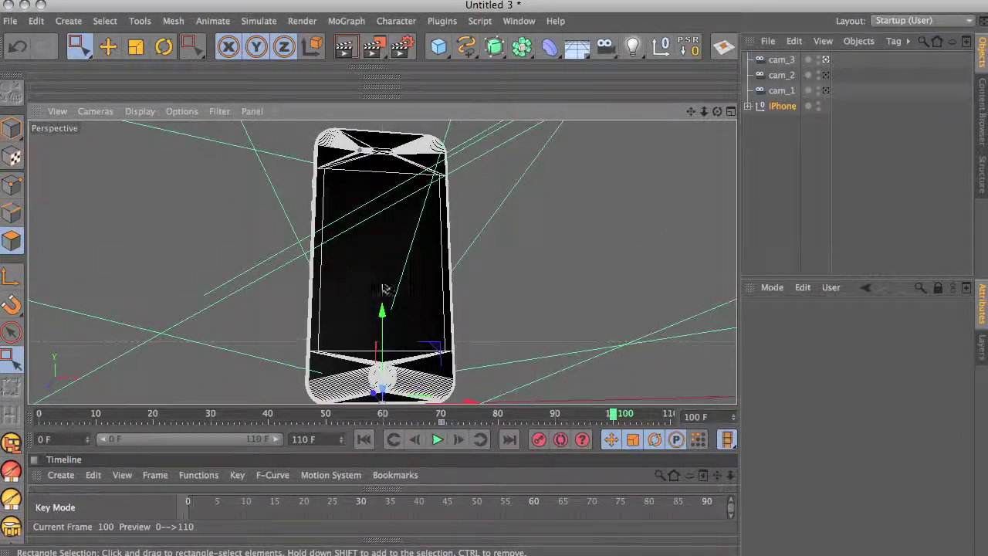
pyautogui.keyDown('alt'); pyautogui.moveTo(554, 307); pyautogui.dragTo(412, 306); pyautogui.keyUp('alt')
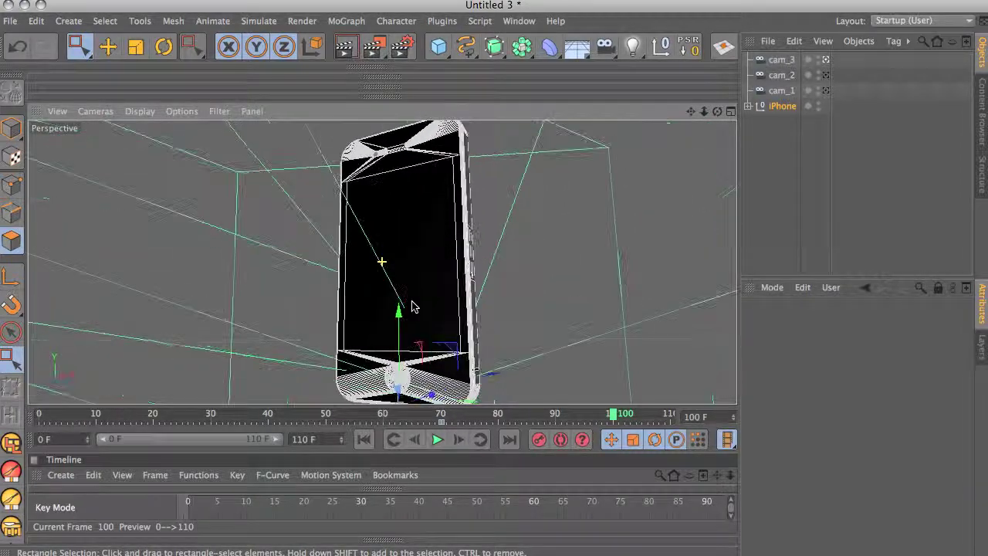
pyautogui.click(781, 61)
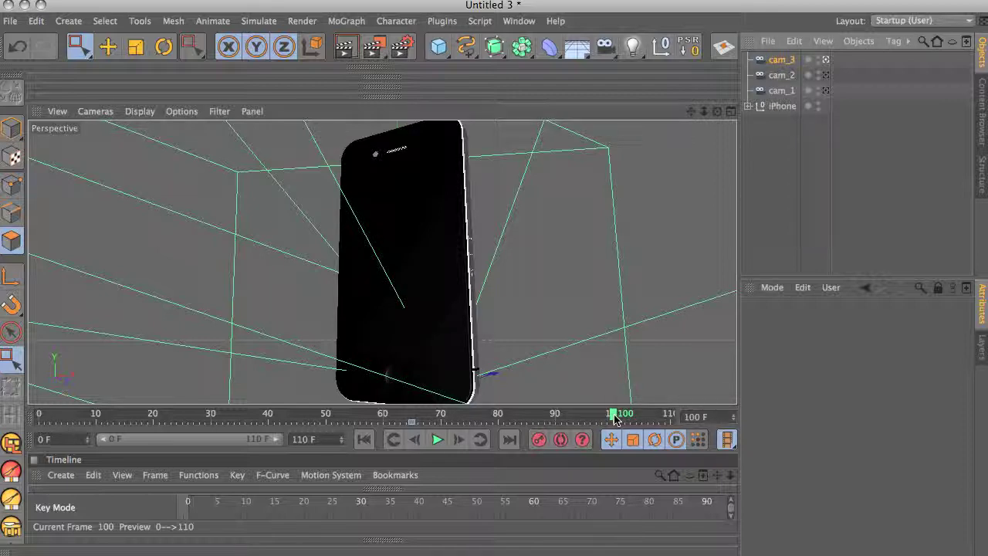
# Return to frame 0 and enlarge the timeline to show the cameras' keyframe tracks
pyautogui.moveTo(640, 421); pyautogui.dragTo(37, 423)
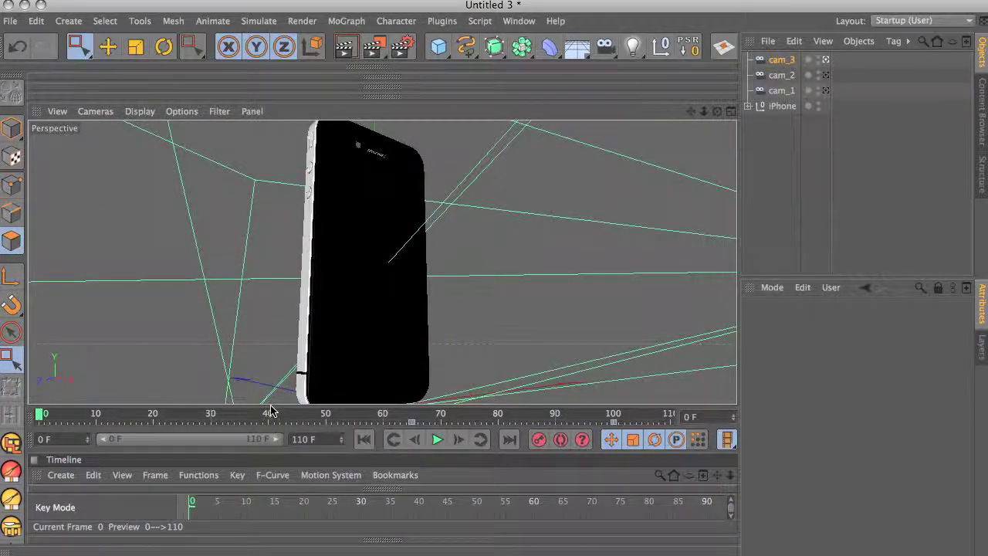
pyautogui.moveTo(270, 410); pyautogui.dragTo(280, 332)
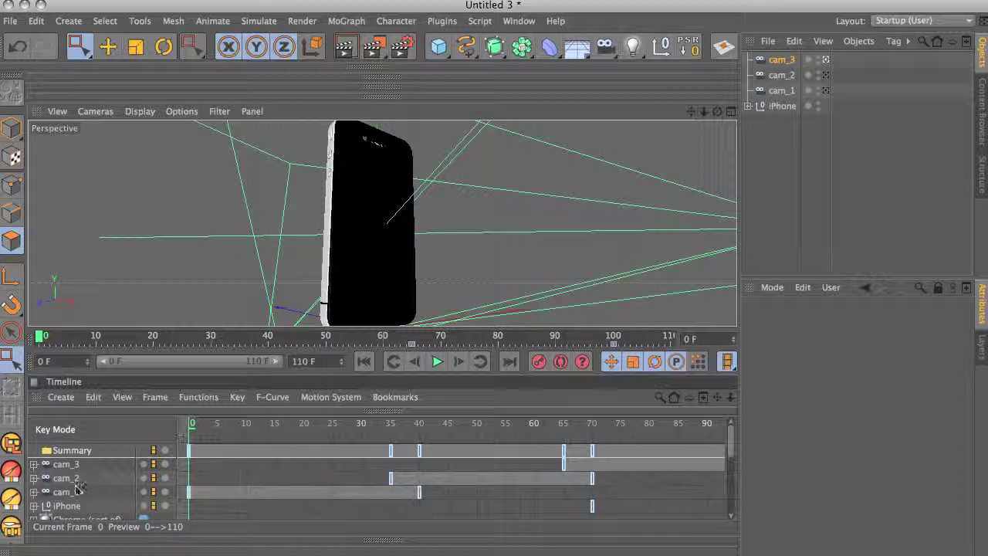
# Add a Stage object to the scene and select it to show its attributes
pyautogui.moveTo(193, 437); pyautogui.dragTo(645, 437)
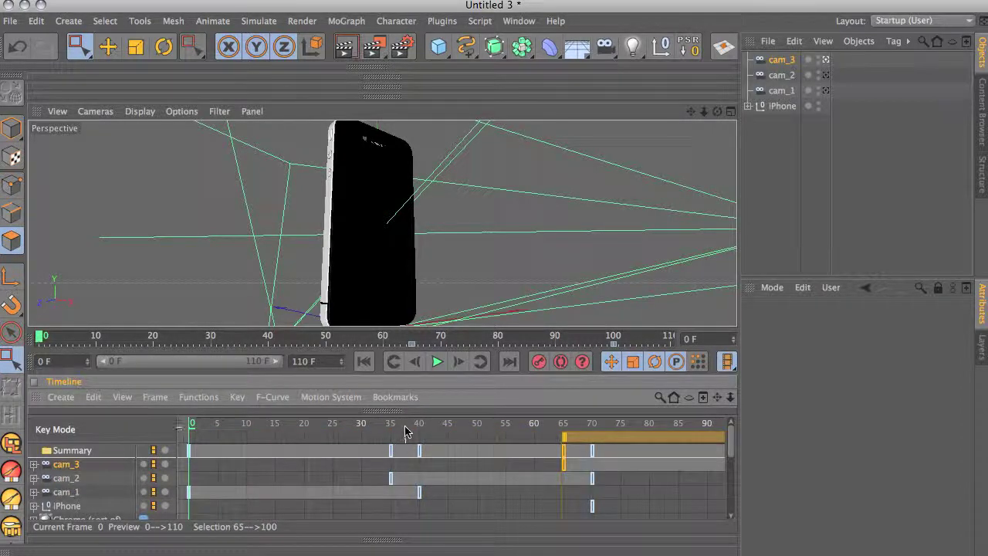
pyautogui.moveTo(405, 431); pyautogui.dragTo(190, 446)
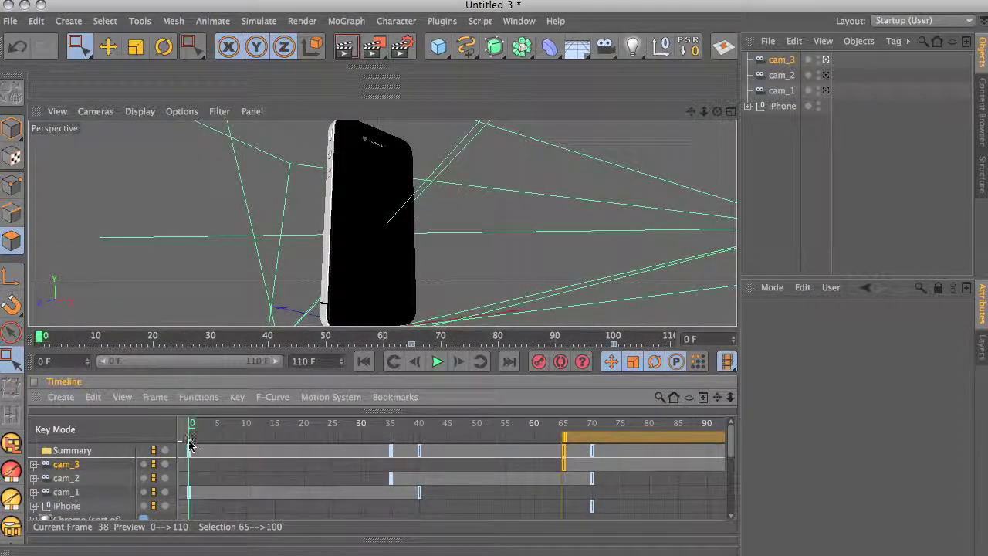
pyautogui.click(577, 49)
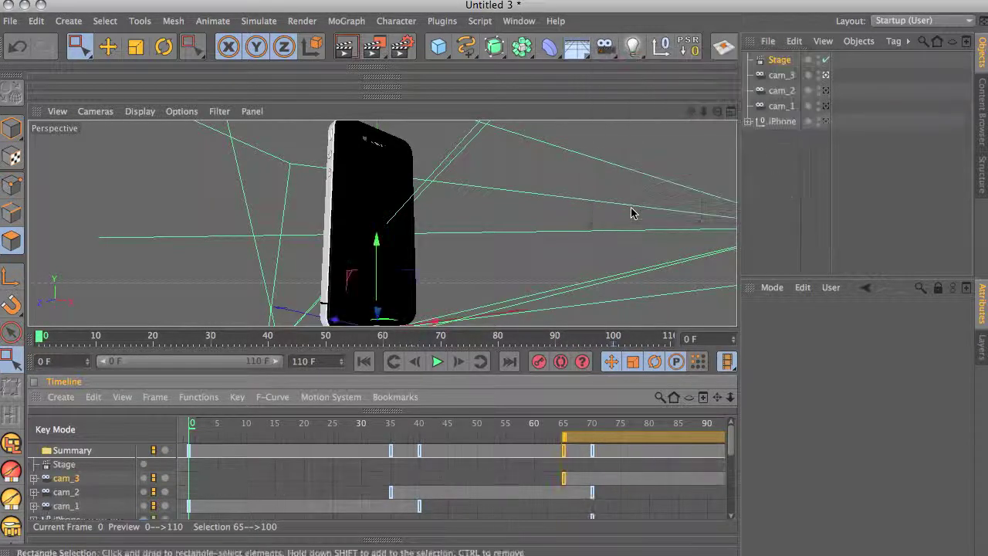
pyautogui.click(633, 207)
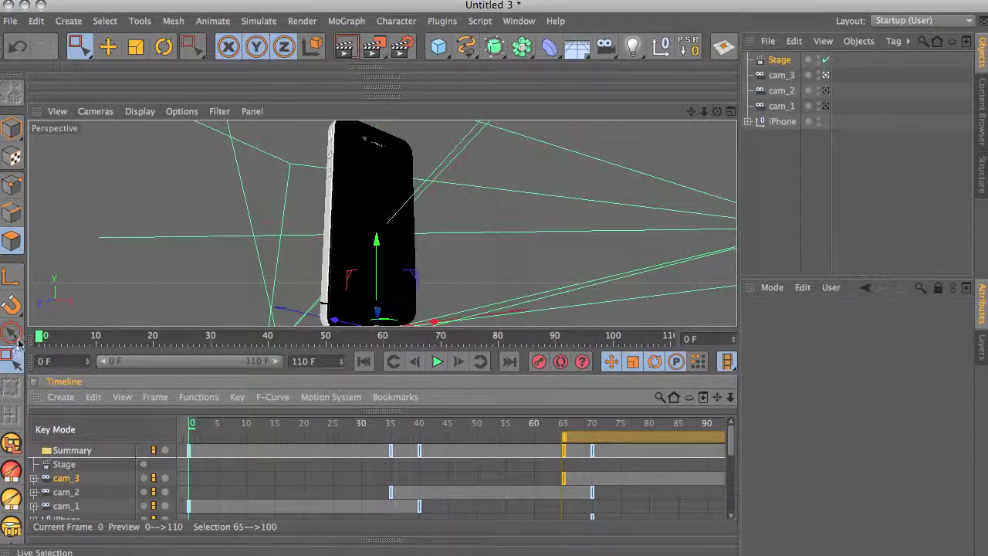
pyautogui.click(778, 62)
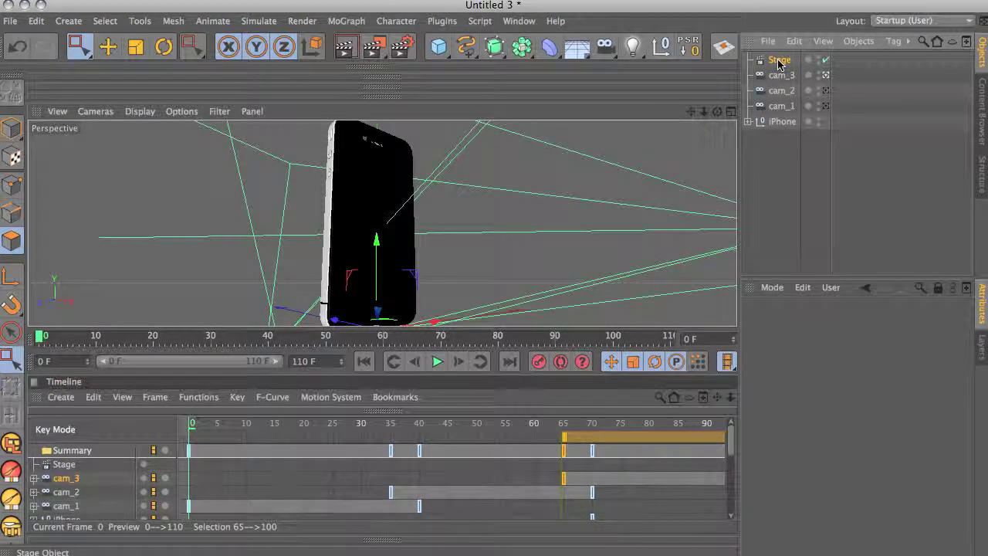
# Try locking and unlocking the Stage's attributes while selecting different cameras to compare what stays displayed
pyautogui.click(936, 290)
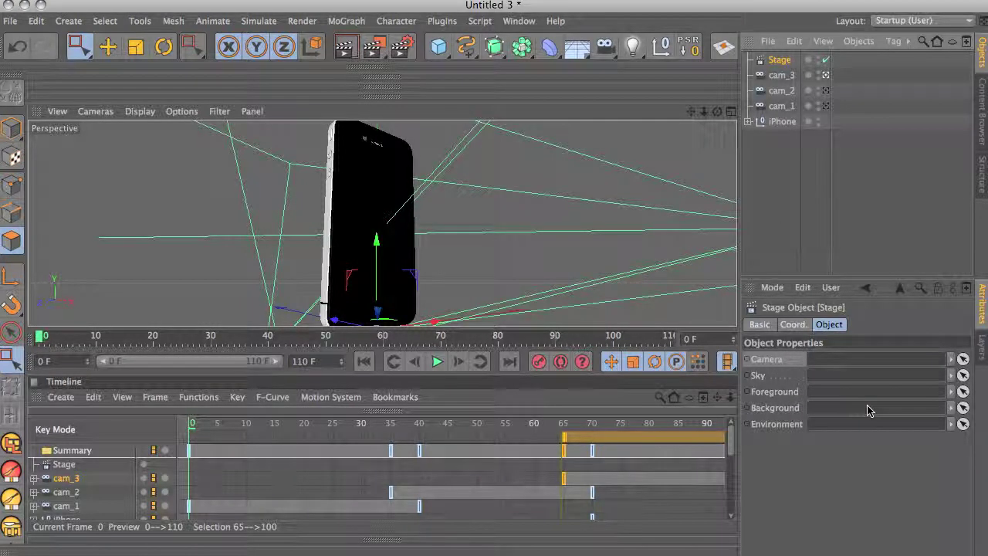
pyautogui.click(939, 290)
pyautogui.click(805, 177)
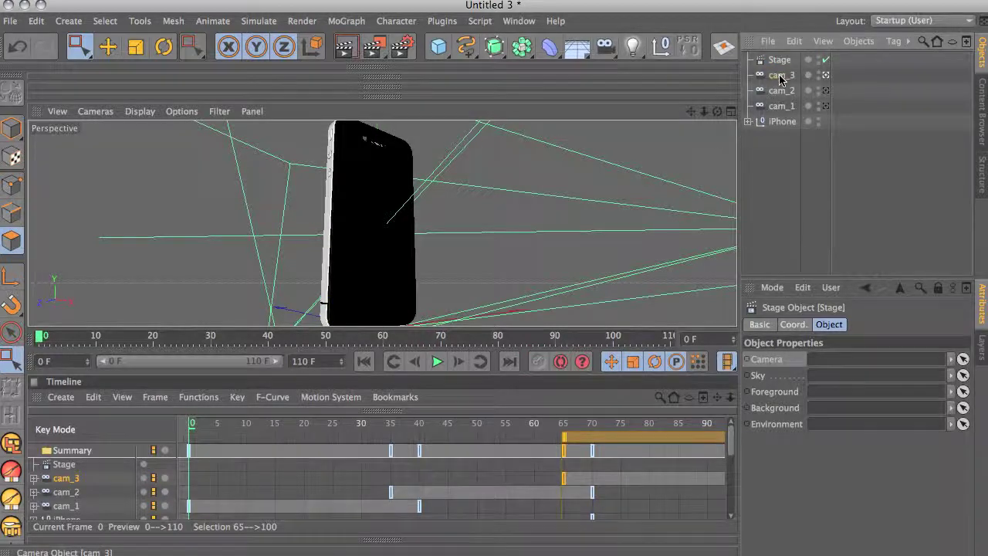
pyautogui.click(781, 105)
pyautogui.click(779, 59)
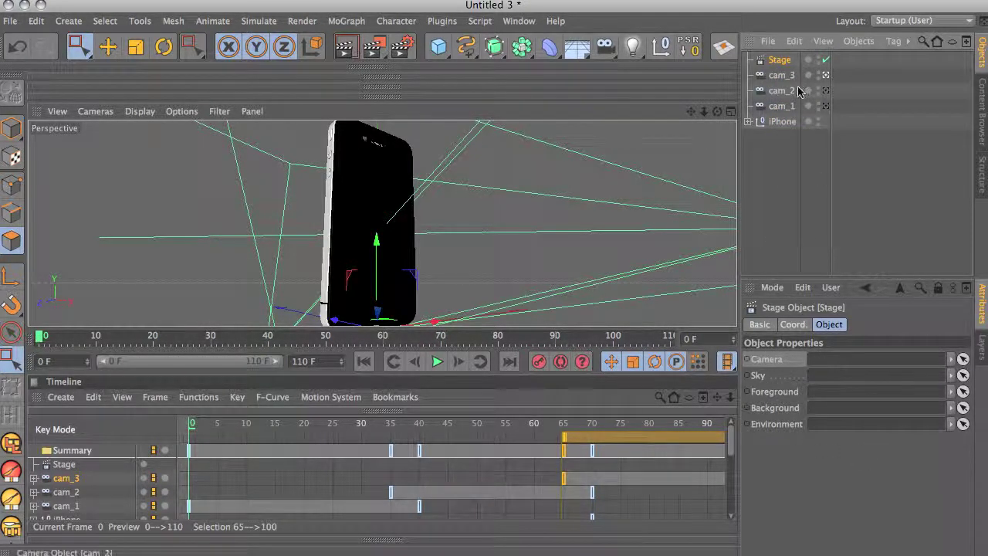
pyautogui.click(938, 288)
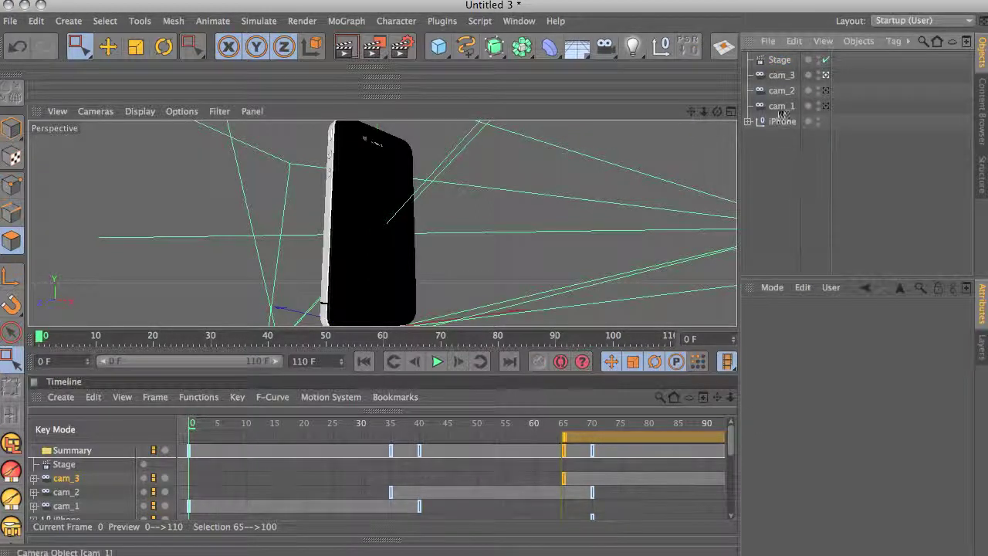
pyautogui.click(781, 90)
pyautogui.click(938, 288)
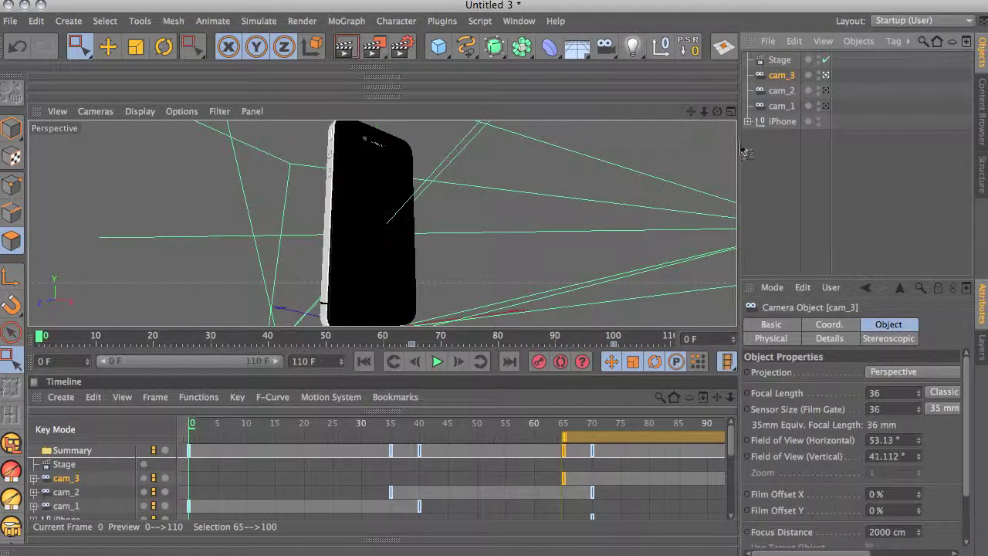
# Select the Stage object and lock its attributes so they stay displayed when other objects are selected
pyautogui.click(775, 174)
pyautogui.click(779, 59)
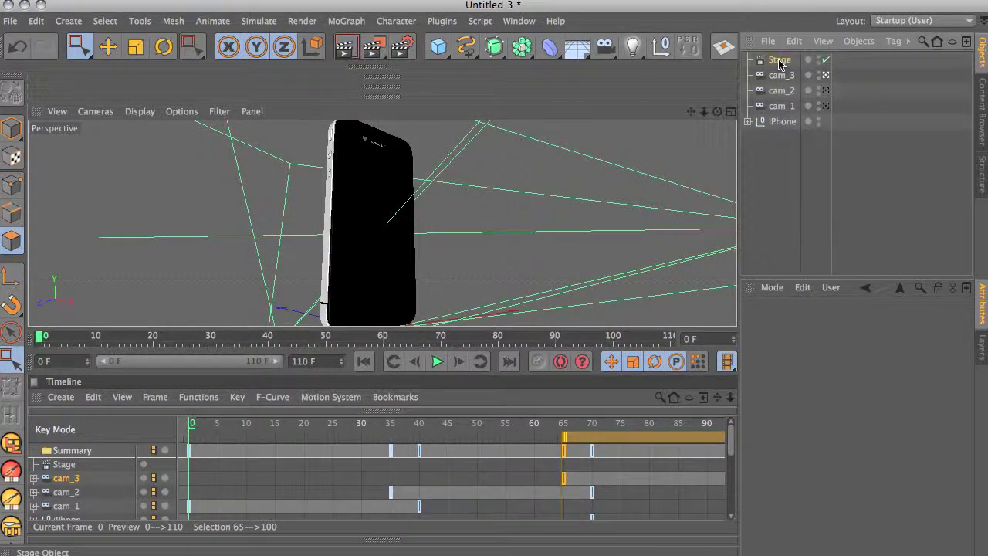
pyautogui.click(938, 287)
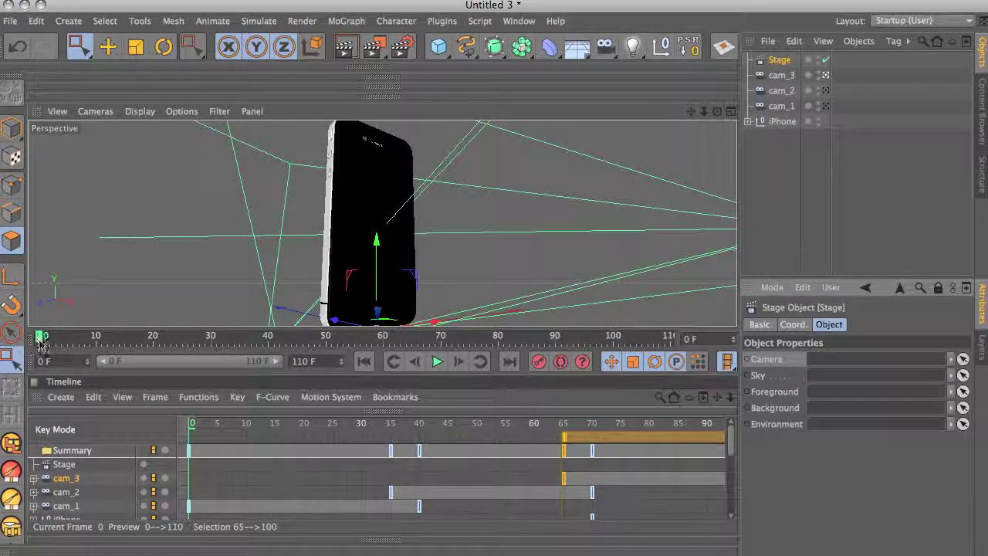
# Assign cam_1 as the Stage's camera and keyframe that assignment at frame 0
pyautogui.click(779, 106)
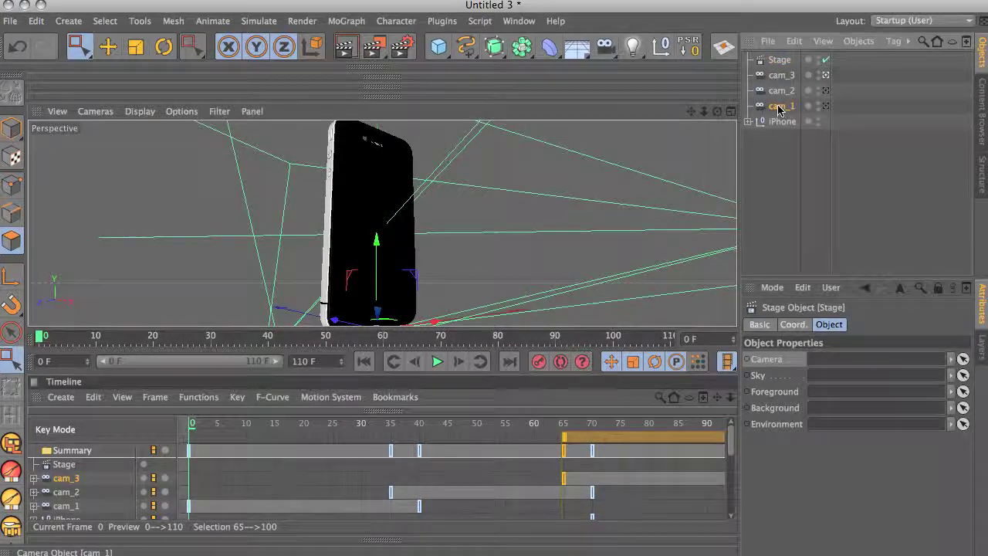
pyautogui.moveTo(775, 110); pyautogui.dragTo(821, 364)
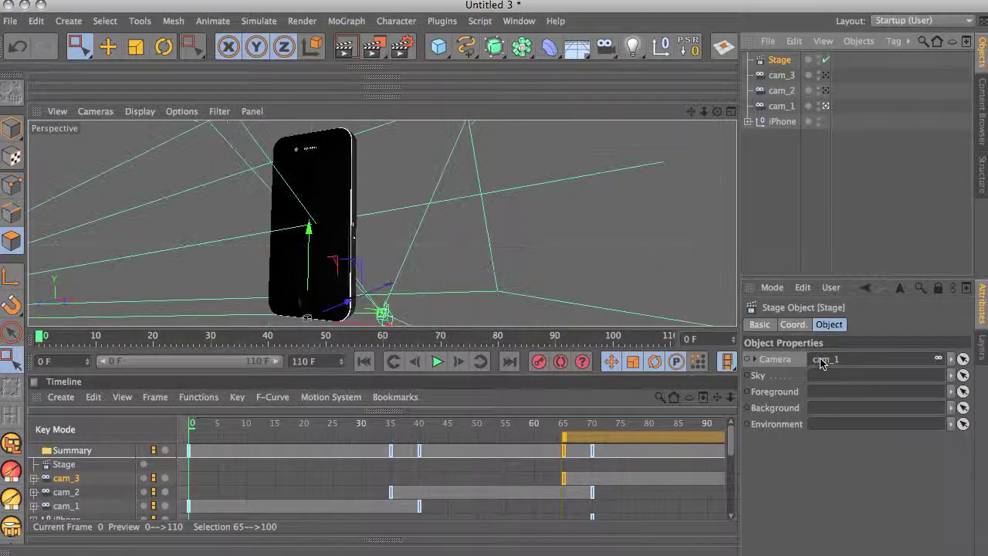
pyautogui.keyDown('ctrl'); pyautogui.click(748, 359); pyautogui.keyUp('ctrl')
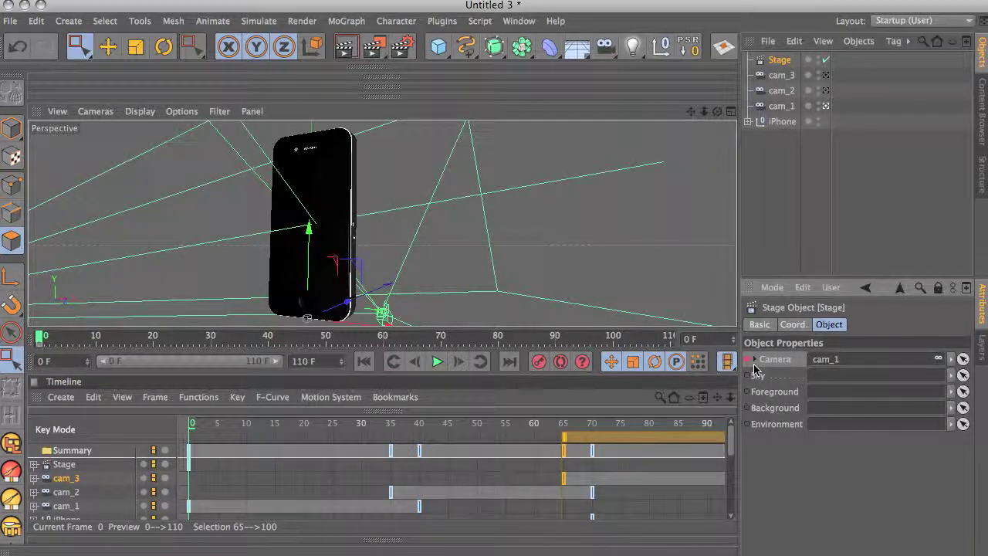
# At frame 38, switch the Stage's camera to cam_2 and record a keyframe for it
pyautogui.click(402, 432)
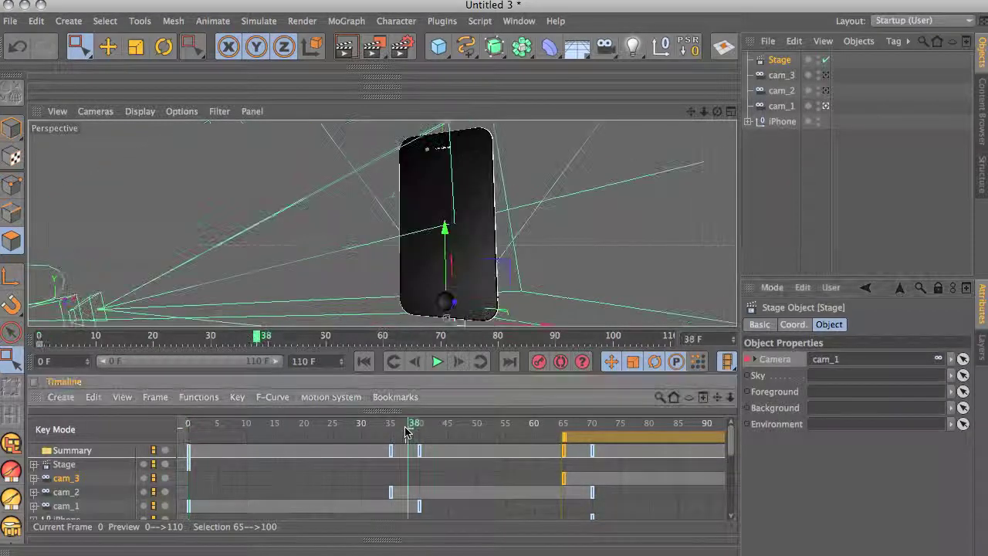
pyautogui.moveTo(402, 431); pyautogui.dragTo(407, 431)
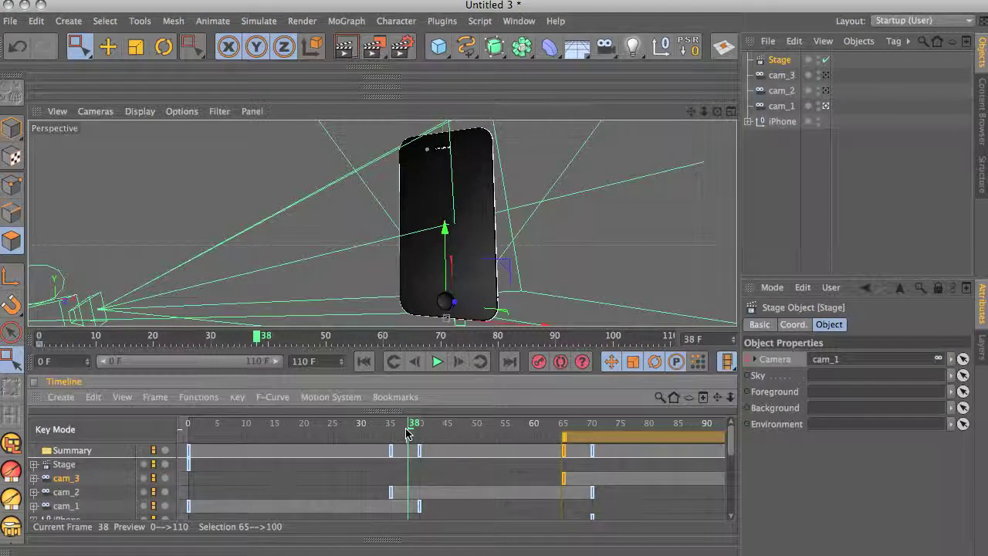
pyautogui.click(776, 94)
pyautogui.moveTo(820, 165); pyautogui.dragTo(823, 366)
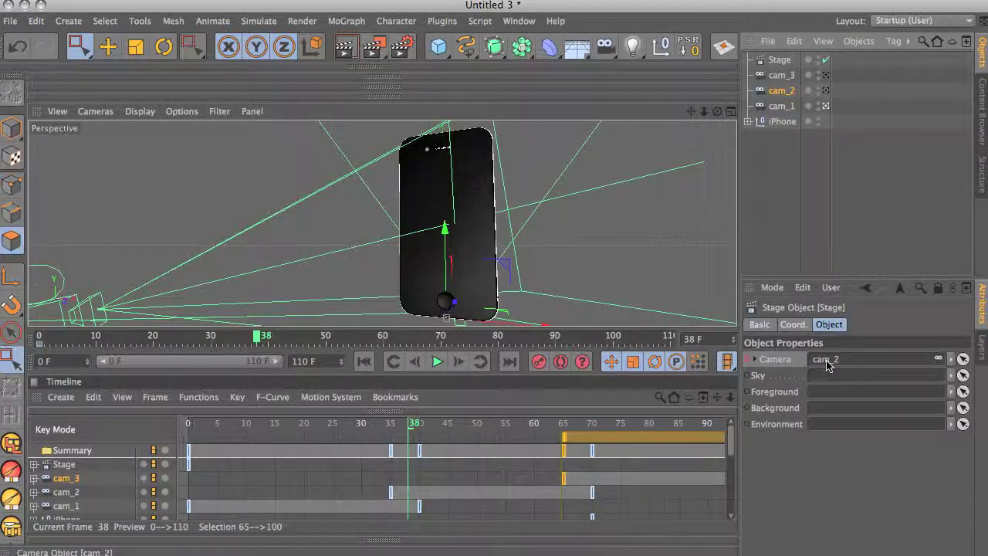
pyautogui.click(748, 359)
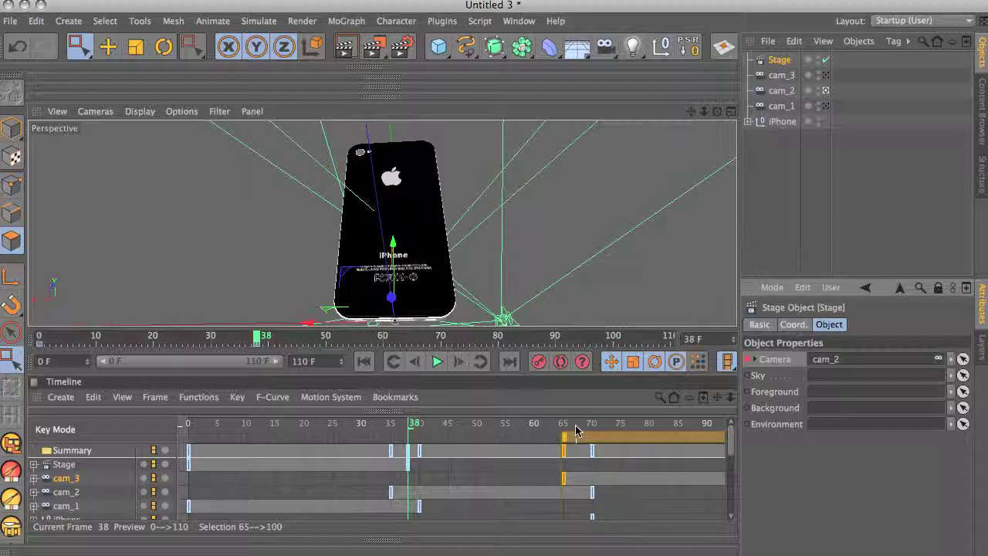
# At frame 68, switch the Stage's camera to cam_3 with a keyframe, and scrub the animation to frame 80 to preview the cuts
pyautogui.moveTo(566, 430); pyautogui.dragTo(580, 430)
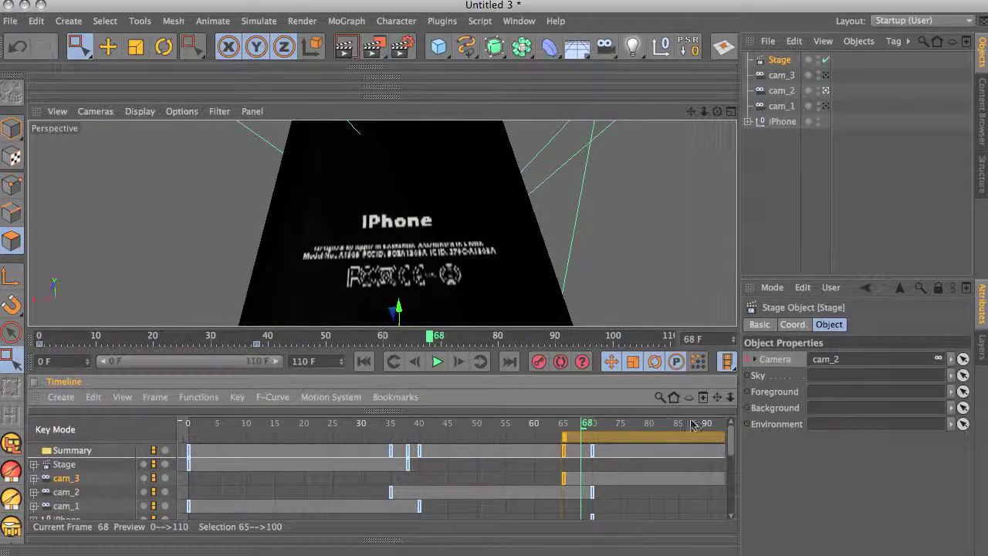
pyautogui.click(783, 76)
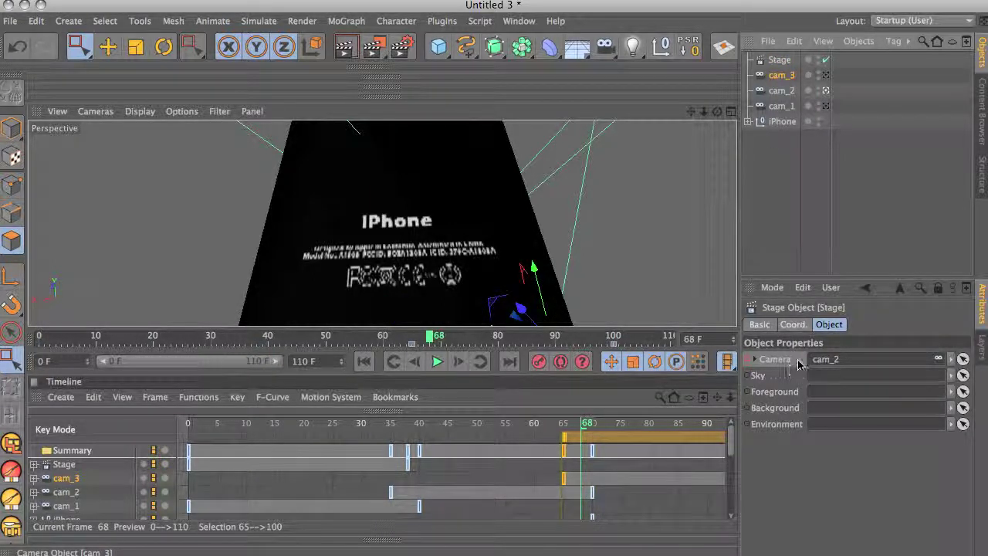
pyautogui.moveTo(799, 364); pyautogui.dragTo(832, 366)
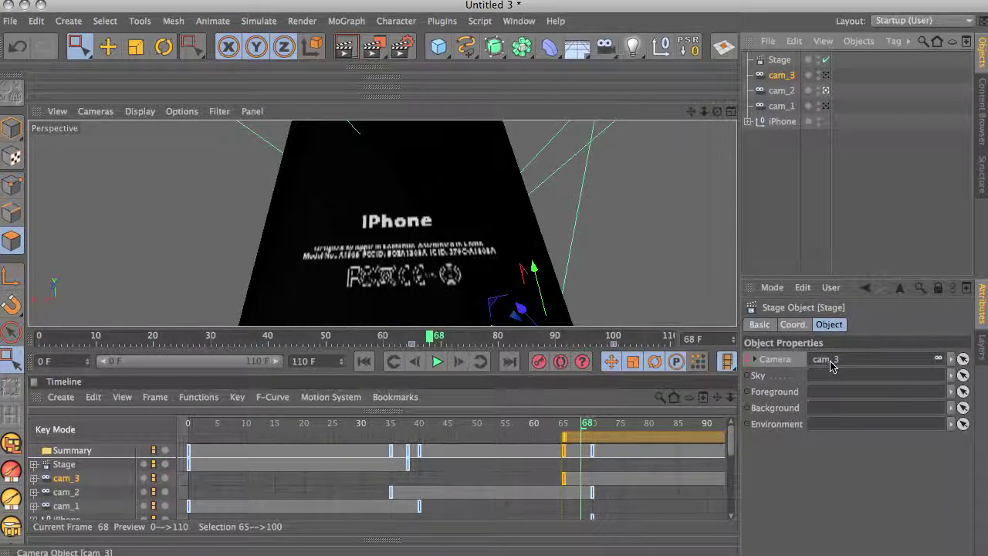
pyautogui.click(747, 360)
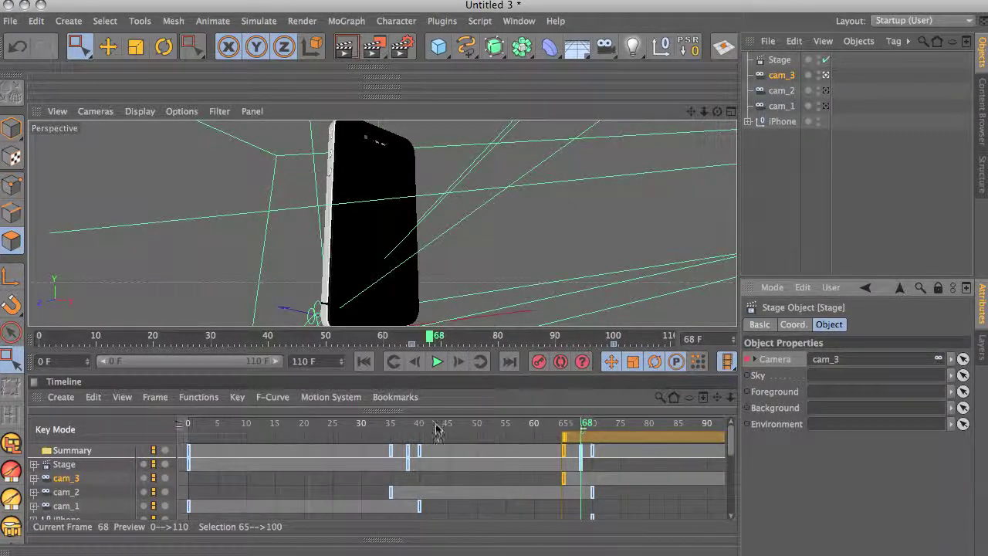
pyautogui.moveTo(43, 340); pyautogui.dragTo(497, 345)
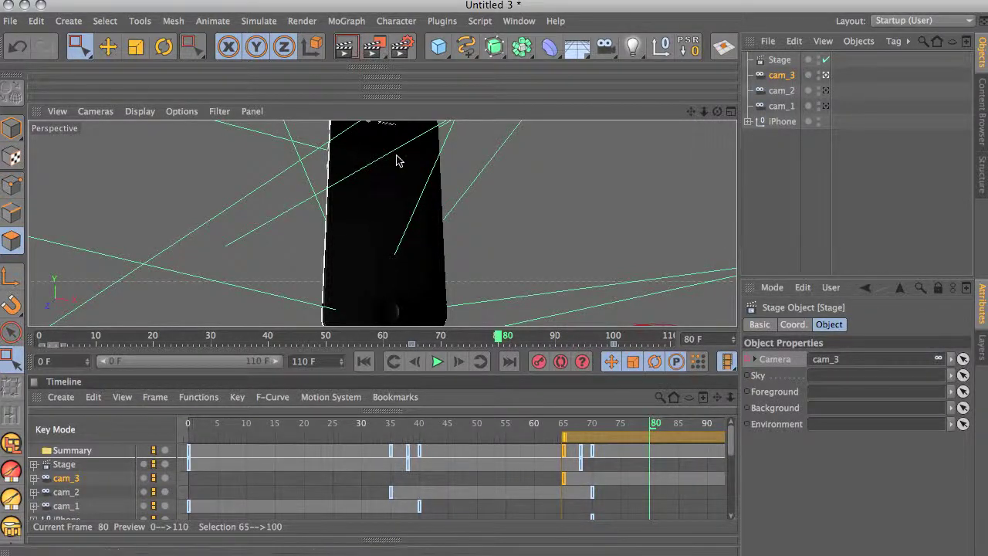
# Add an External Compositing tag to the iPhone object
pyautogui.click(781, 124)
pyautogui.rightClick(781, 125)
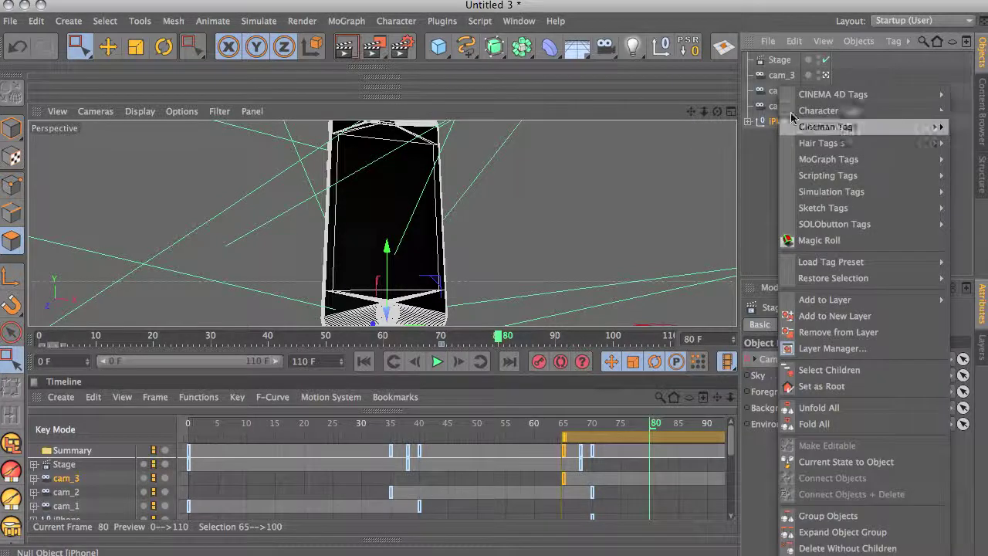
pyautogui.moveTo(850, 94)
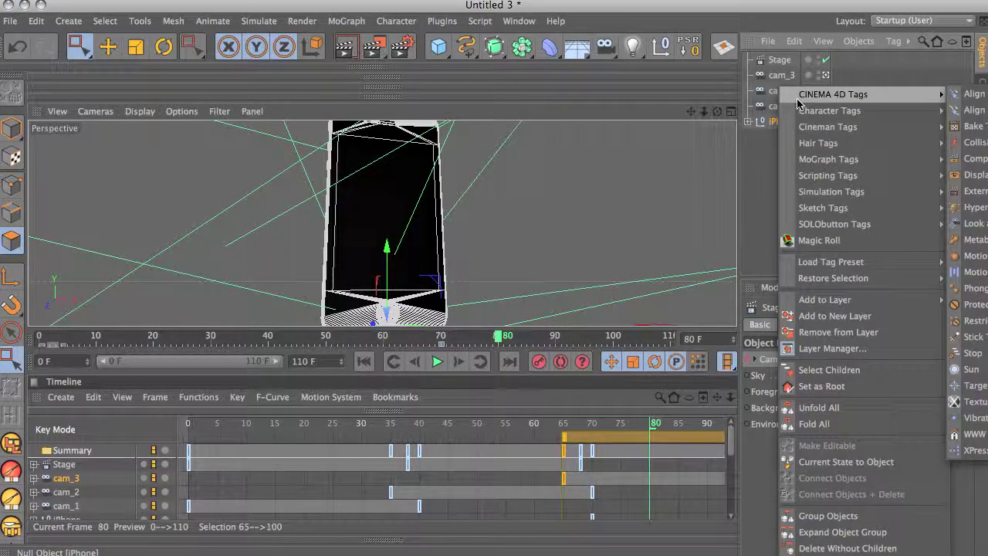
pyautogui.click(969, 197)
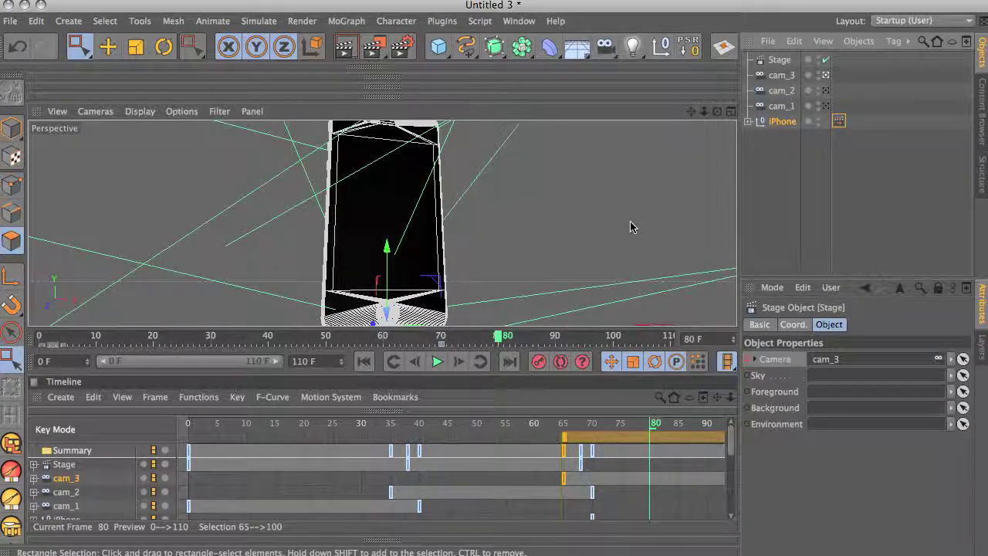
# Open the render settings and keep the output frame range at All Frames
pyautogui.click(401, 48)
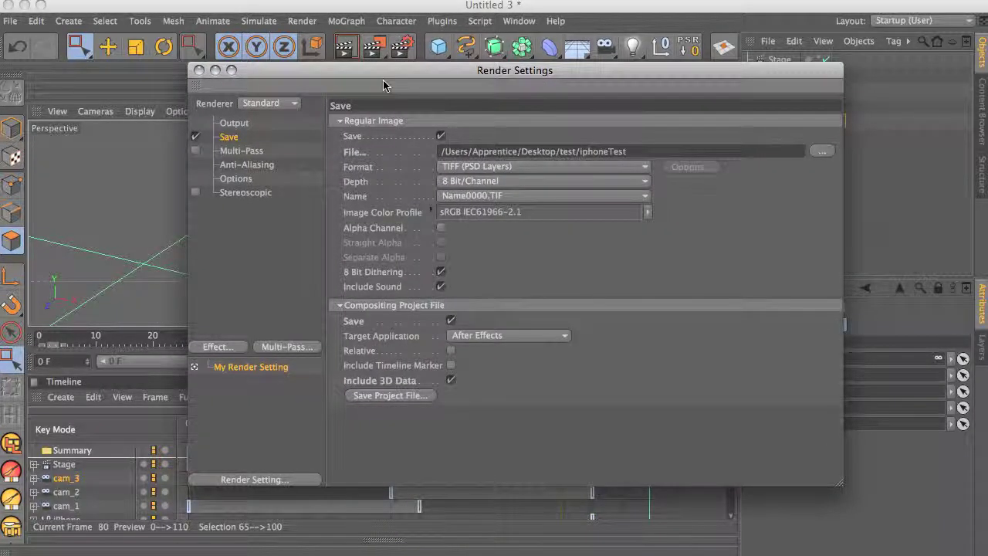
pyautogui.click(234, 124)
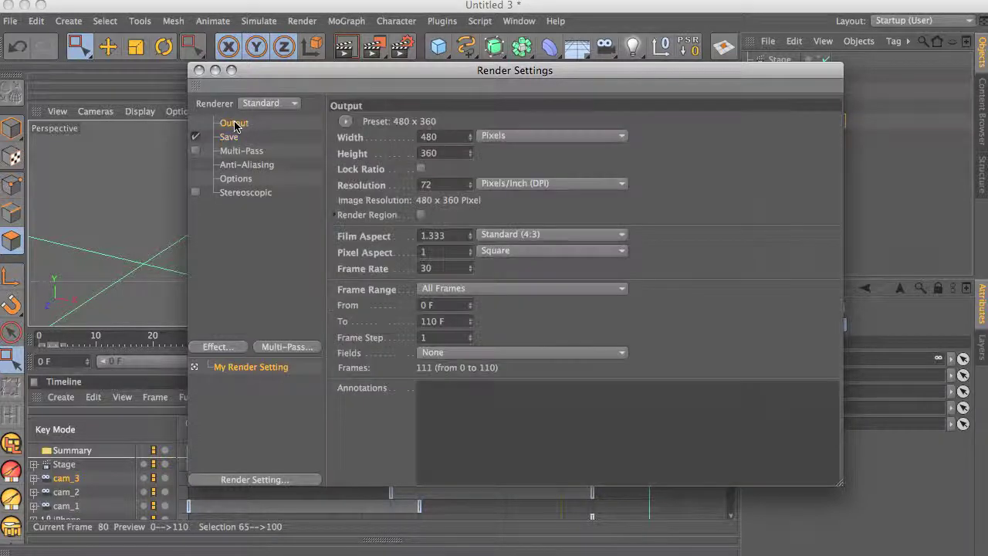
pyautogui.click(450, 290)
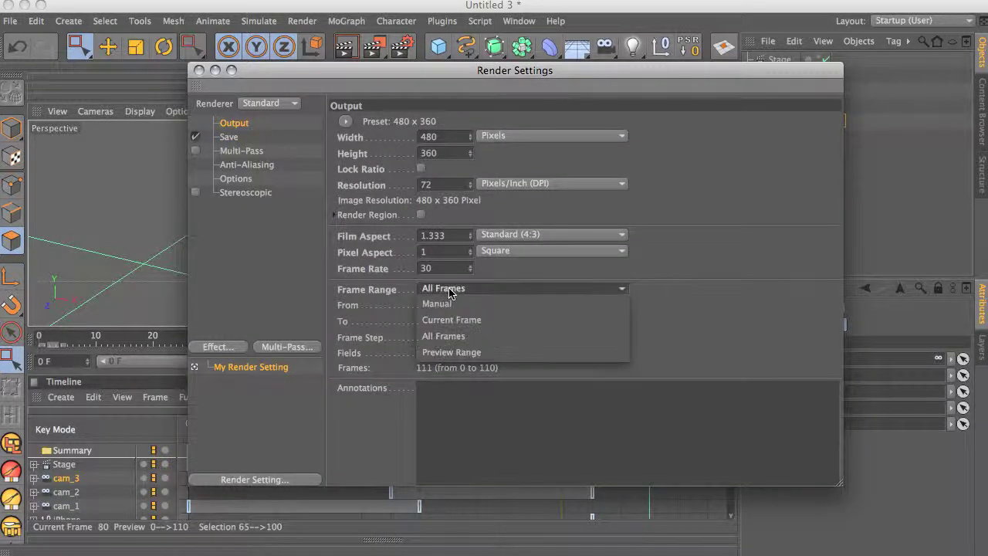
pyautogui.click(450, 291)
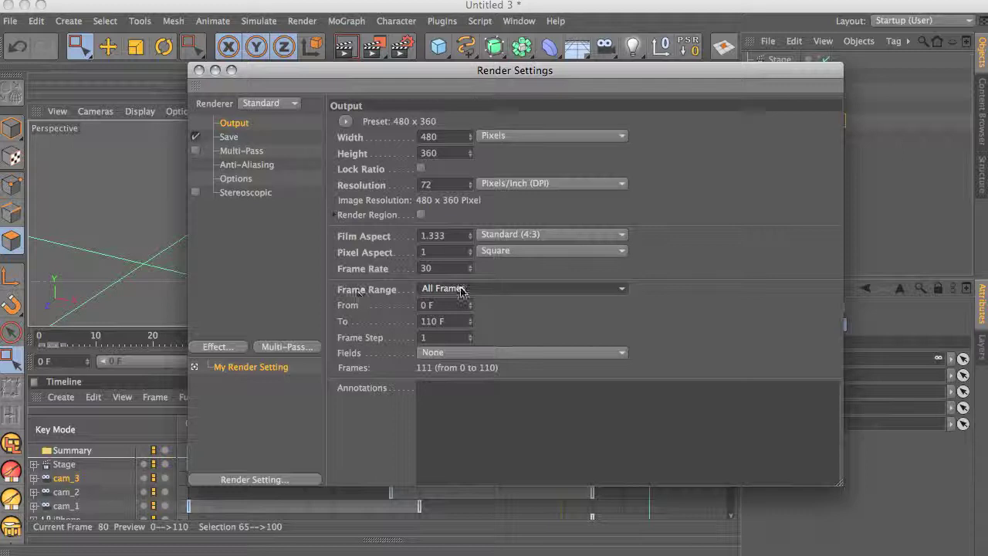
# Save the After Effects compositing project file as iPhone_4.aec in the test folder, replacing the existing file
pyautogui.click(226, 138)
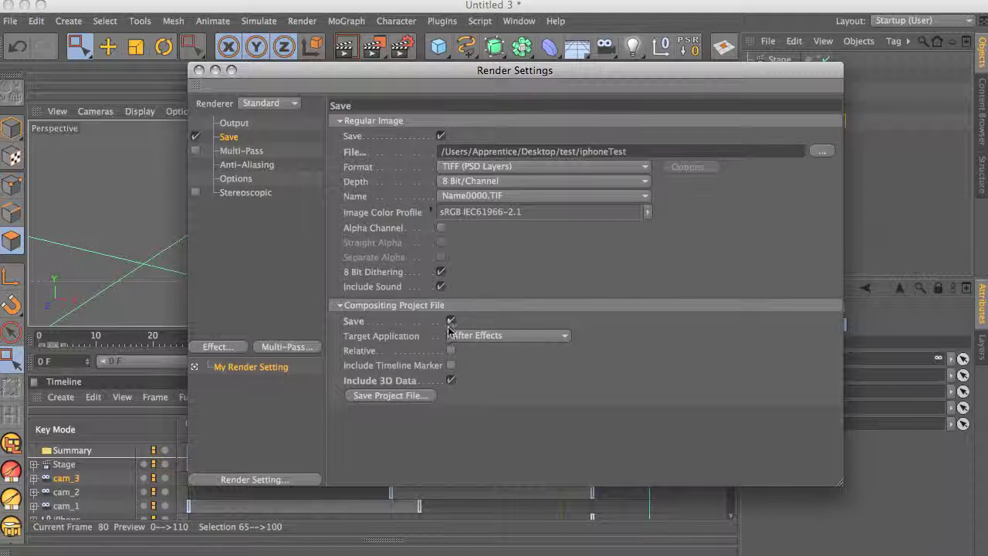
pyautogui.click(392, 396)
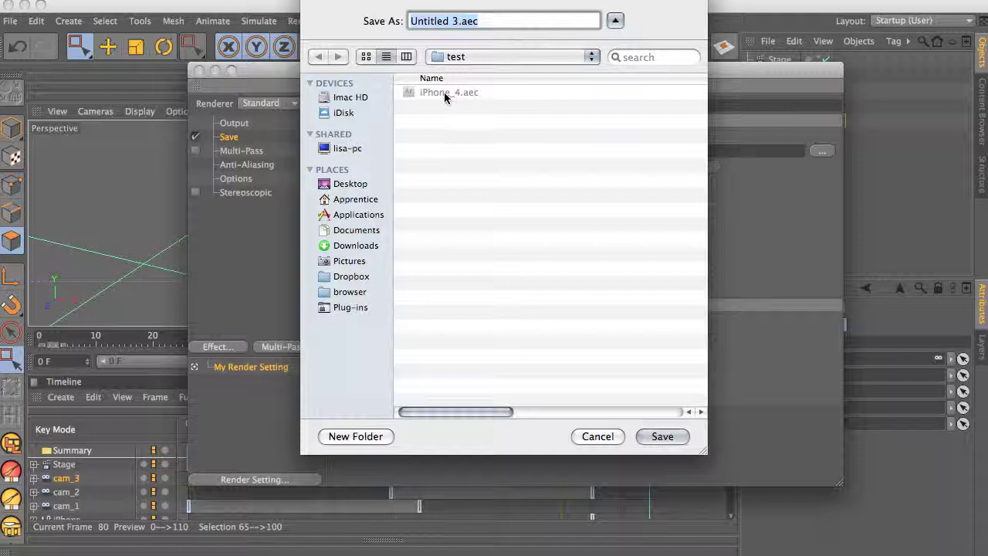
pyautogui.click(443, 92)
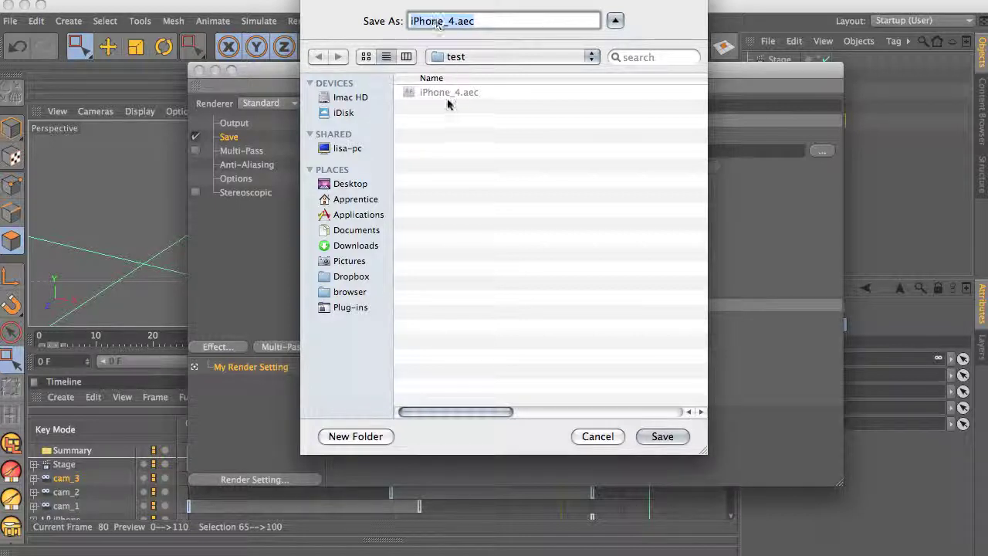
pyautogui.click(656, 437)
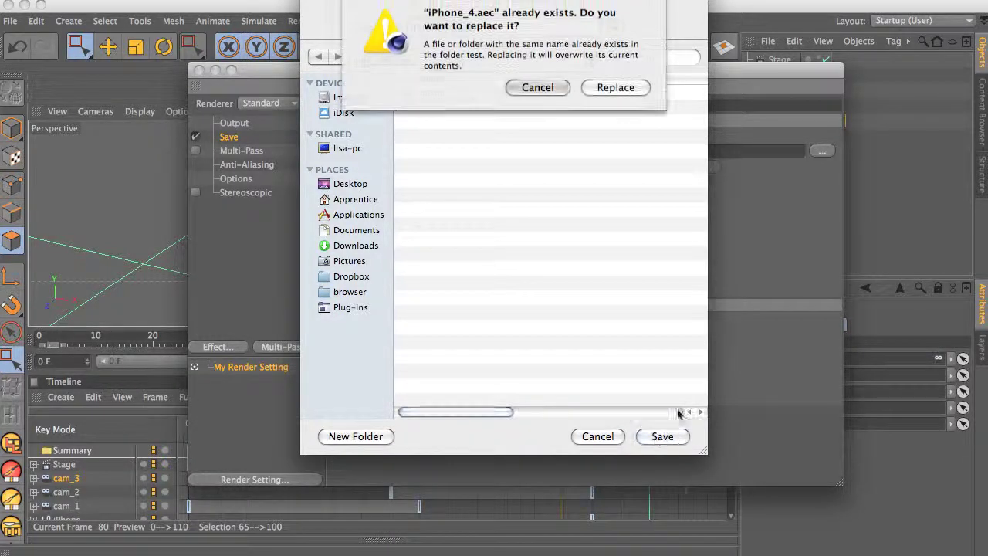
pyautogui.click(620, 88)
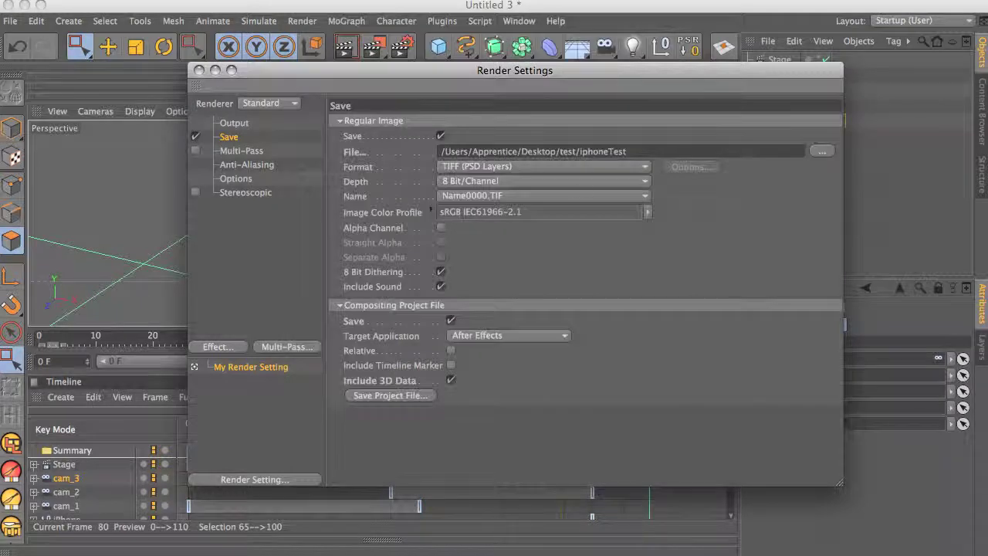
# Switch to After Effects and import iPhone_4.aec from the test folder
pyautogui.press('super+Tab')
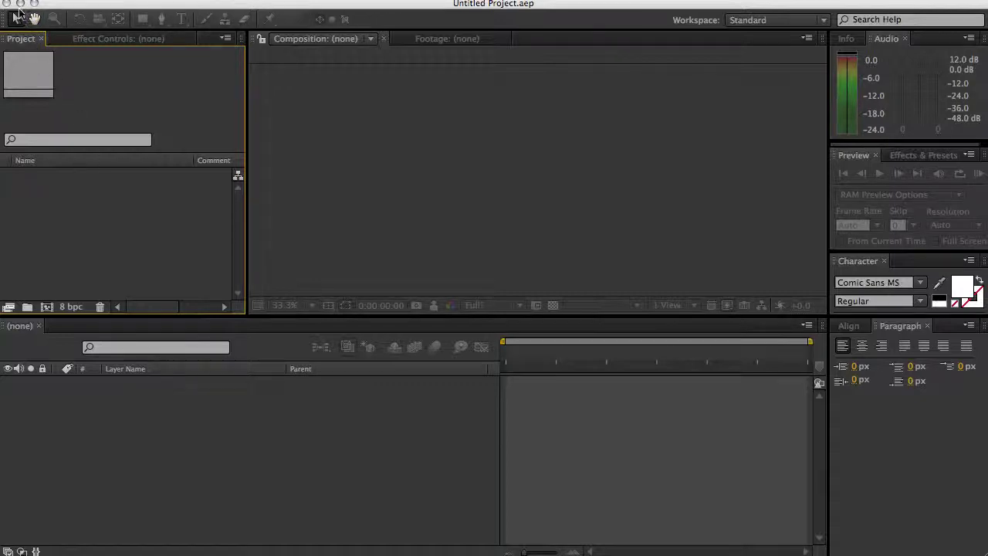
pyautogui.click(12, 0)
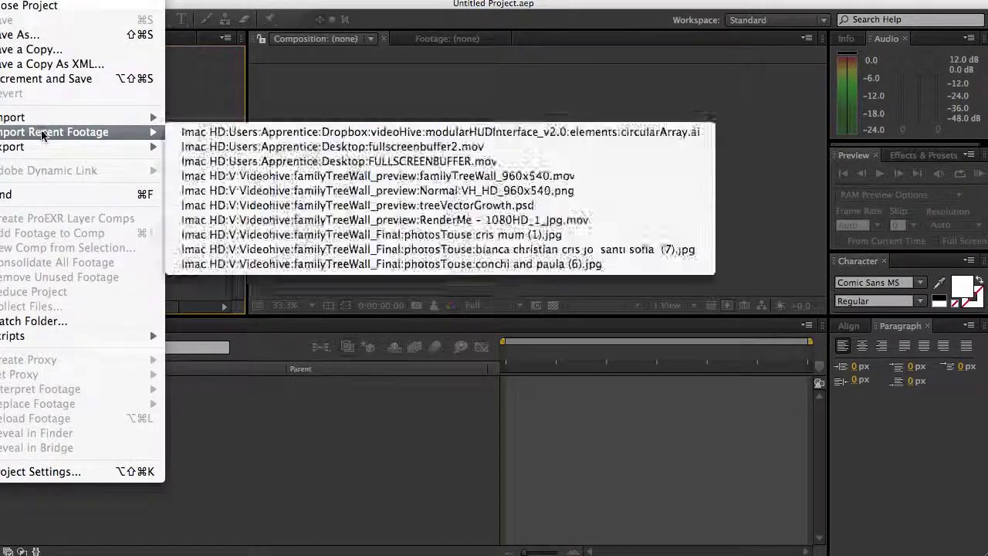
pyautogui.moveTo(41, 124)
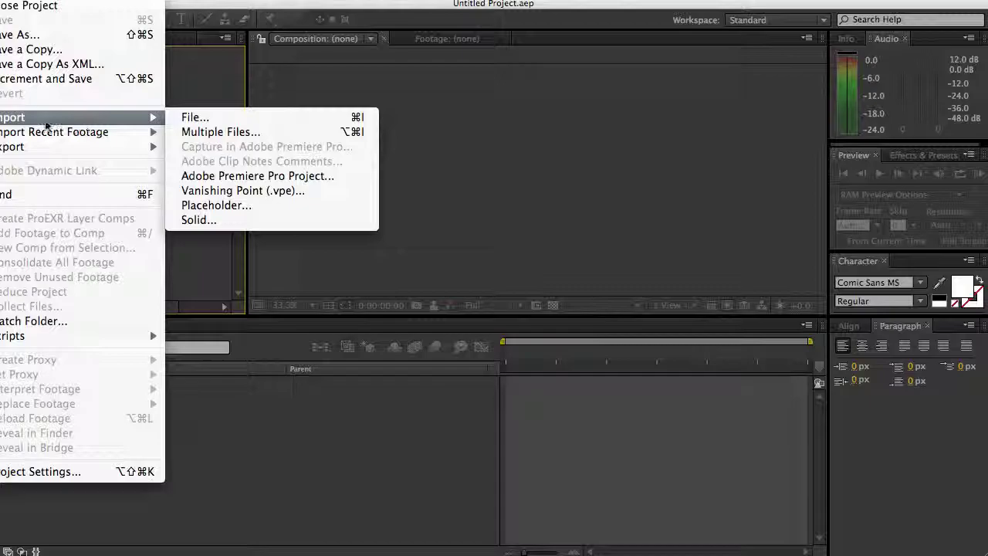
pyautogui.click(185, 117)
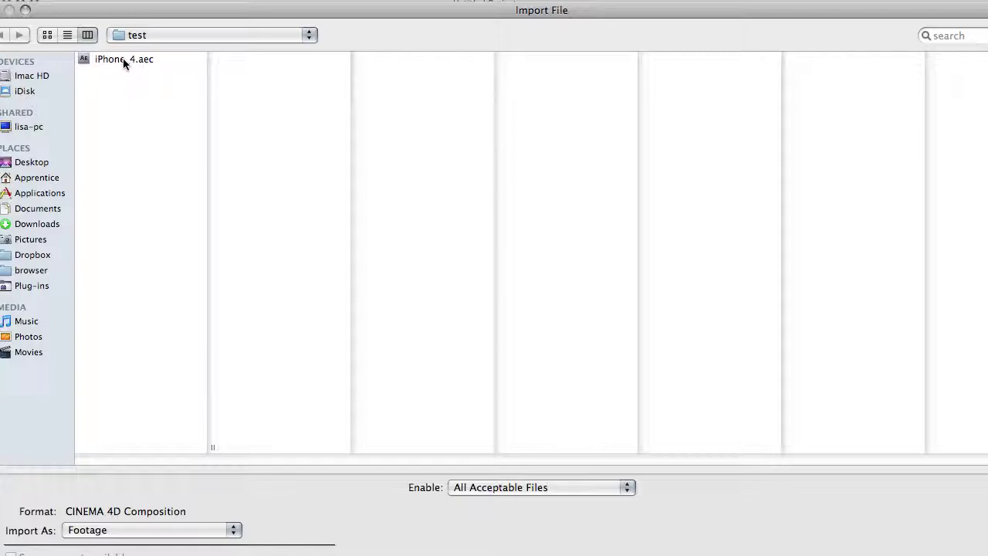
pyautogui.doubleClick(121, 60)
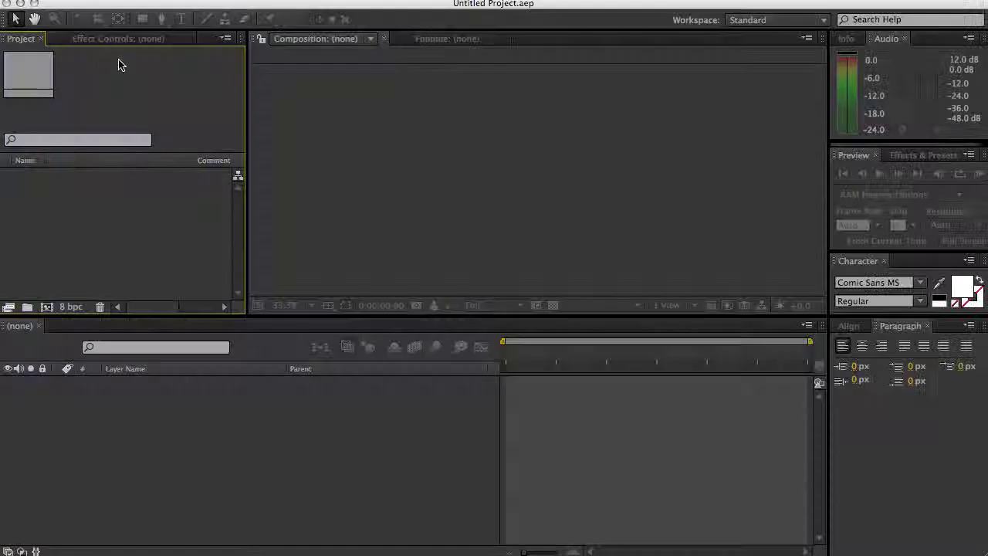
# Open the iphoneTest composition from its imported folder and hide the iphoneTest0000.tif layer
pyautogui.click(6, 175)
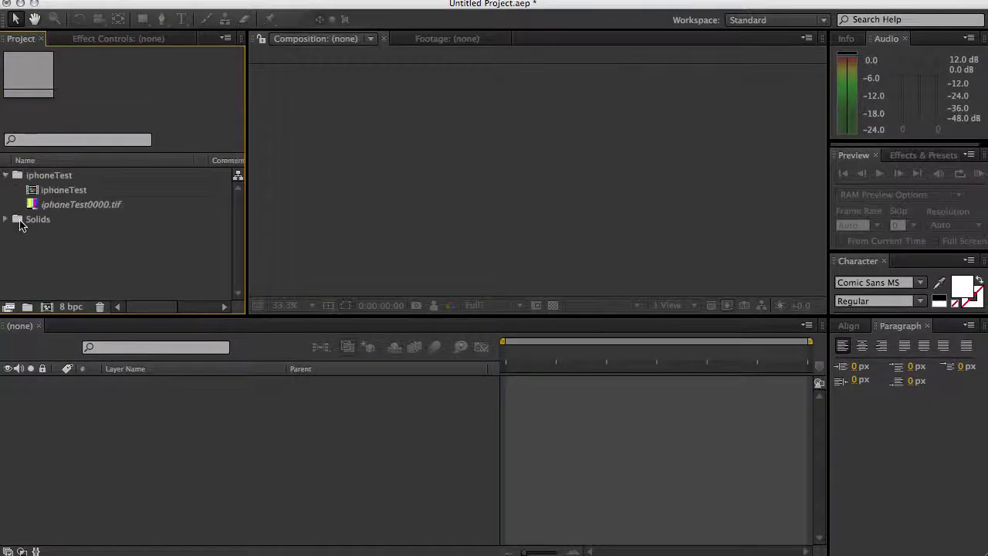
pyautogui.doubleClick(35, 193)
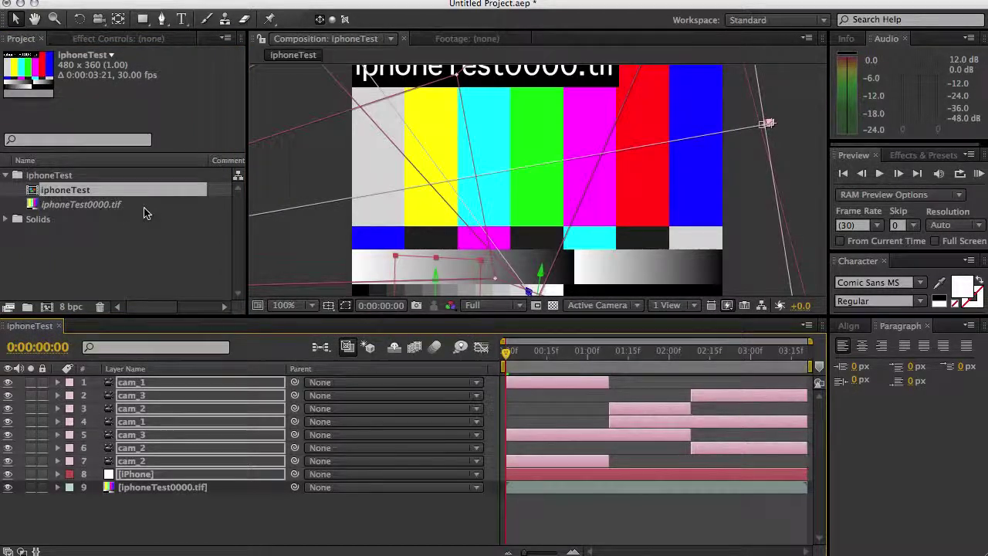
pyautogui.click(38, 520)
pyautogui.click(8, 487)
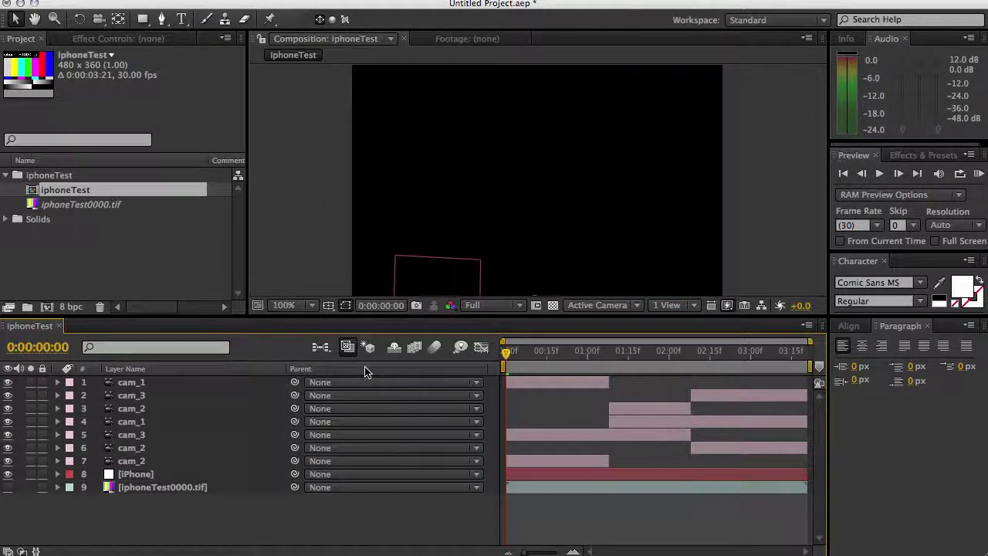
# Preview the camera cuts in the composition, scrubbing with the iPhone null selected and the view at 50% magnification
pyautogui.moveTo(507, 352); pyautogui.dragTo(820, 378)
pyautogui.press('Home')
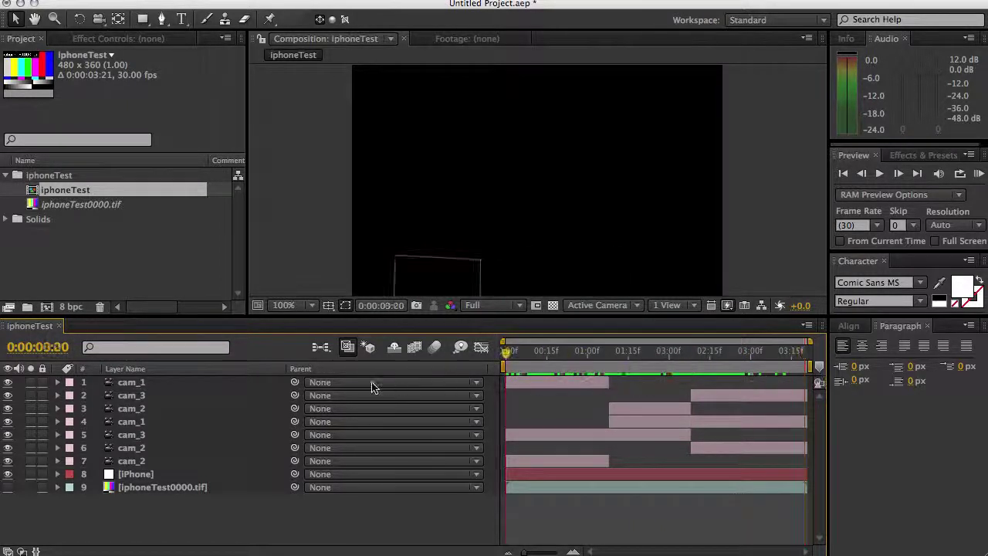
pyautogui.click(141, 474)
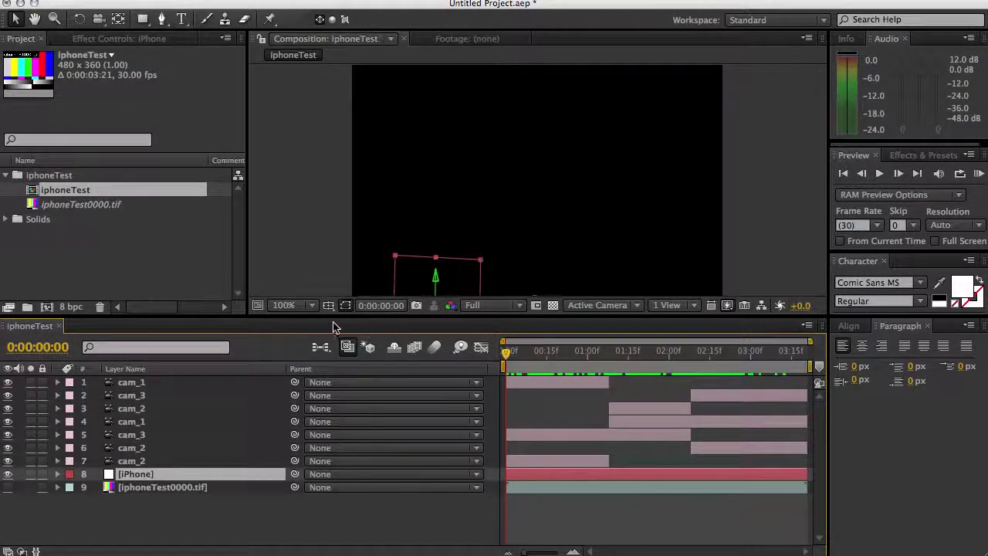
pyautogui.click(295, 305)
pyautogui.click(294, 443)
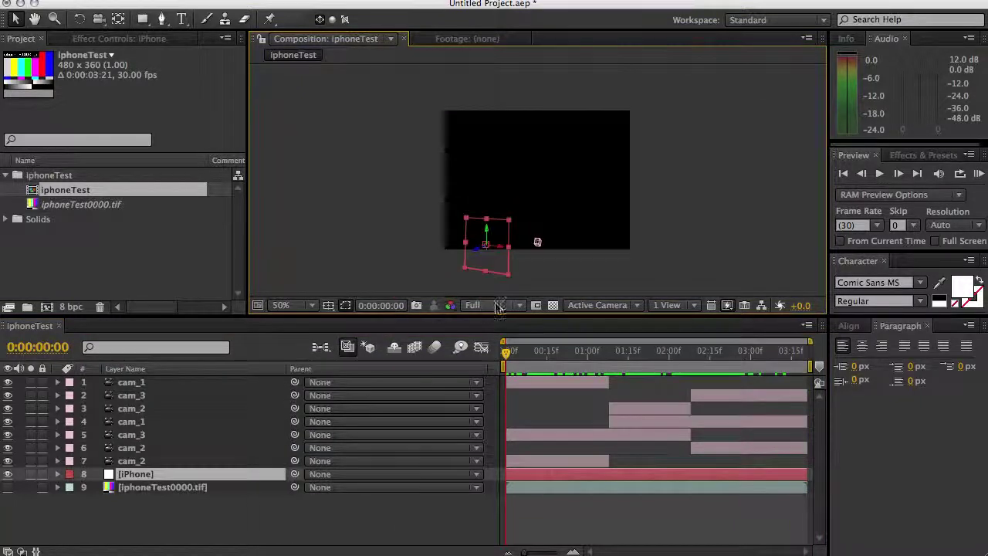
pyautogui.moveTo(506, 353); pyautogui.dragTo(644, 372)
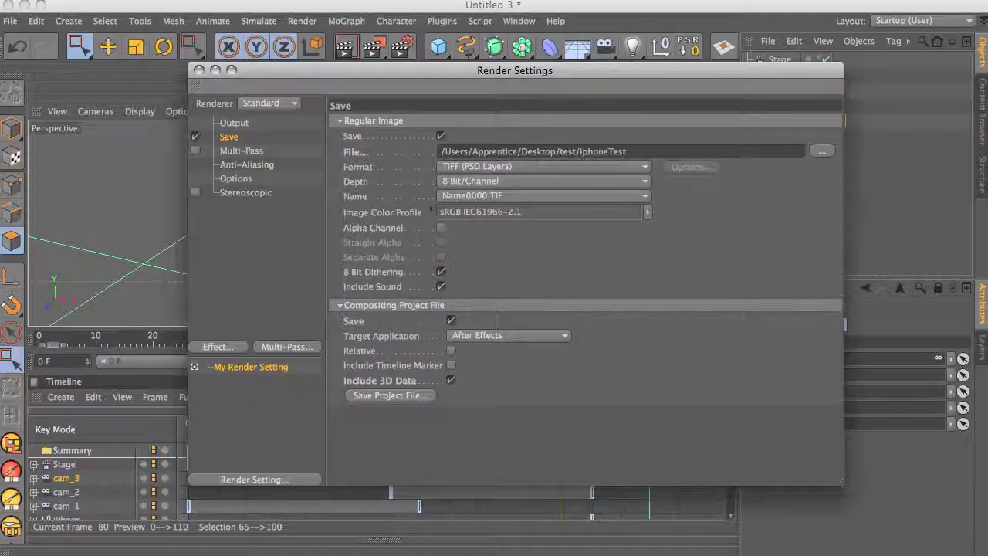
# Switch back to Cinema 4D, close the render settings, and check cam_2's first keyframe in the timeline
pyautogui.click(200, 70)
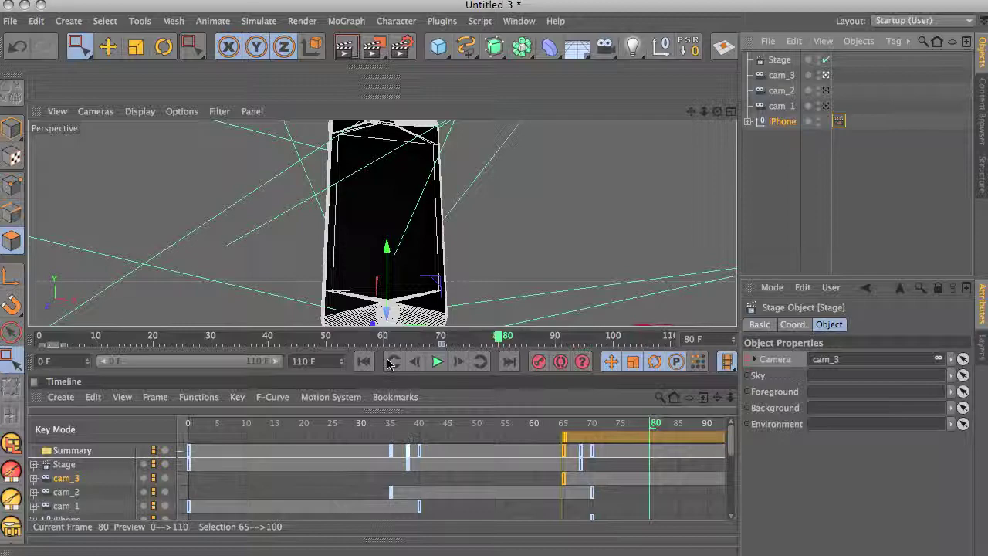
pyautogui.click(391, 491)
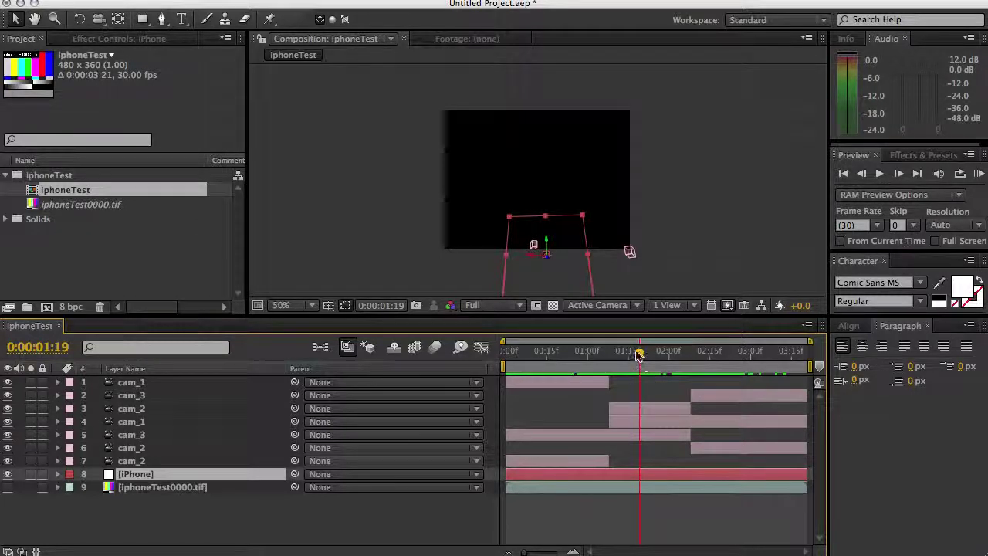
# In After Effects, compare the split cam_1, cam_2 and cam_3 layers at 0:00:01:09 and scrub to 0:00:02:27 to check the cuts
pyautogui.moveTo(640, 353); pyautogui.dragTo(610, 356)
pyautogui.click(130, 382)
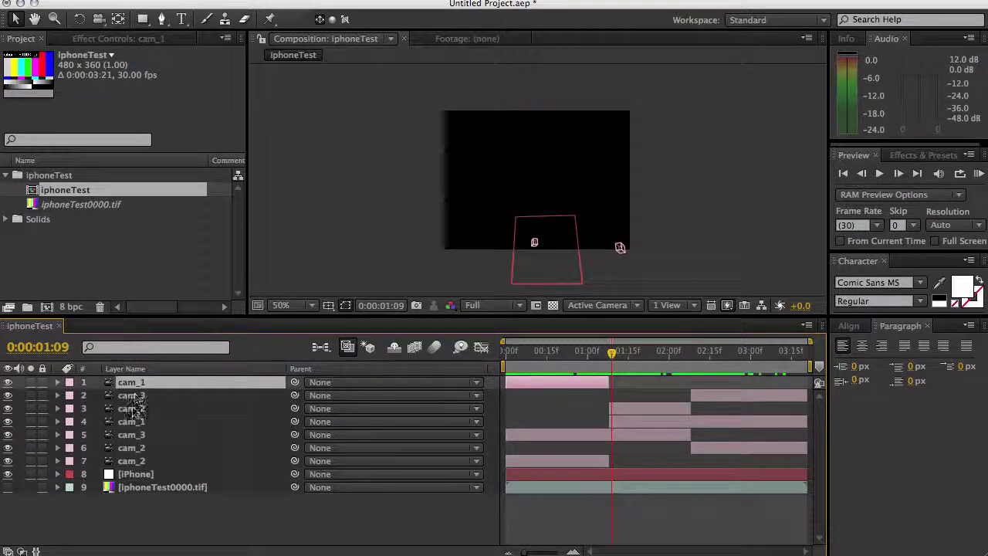
pyautogui.click(132, 422)
pyautogui.click(133, 448)
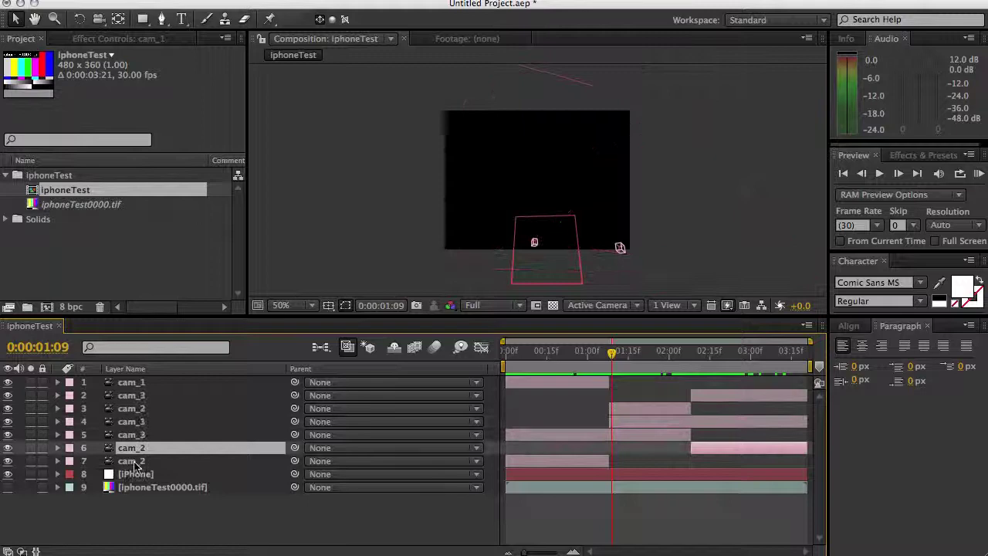
pyautogui.click(128, 408)
pyautogui.click(139, 447)
pyautogui.click(144, 461)
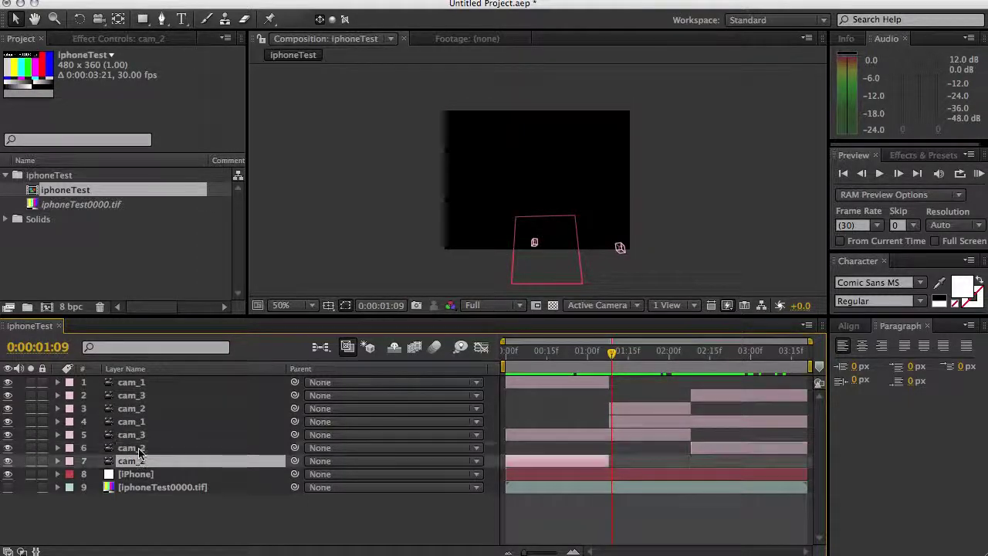
pyautogui.click(131, 435)
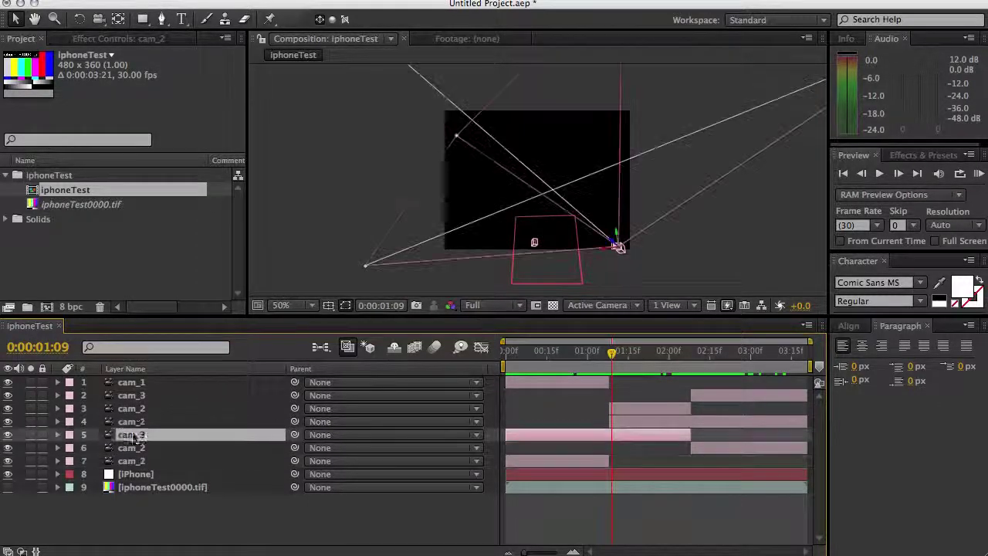
pyautogui.click(131, 395)
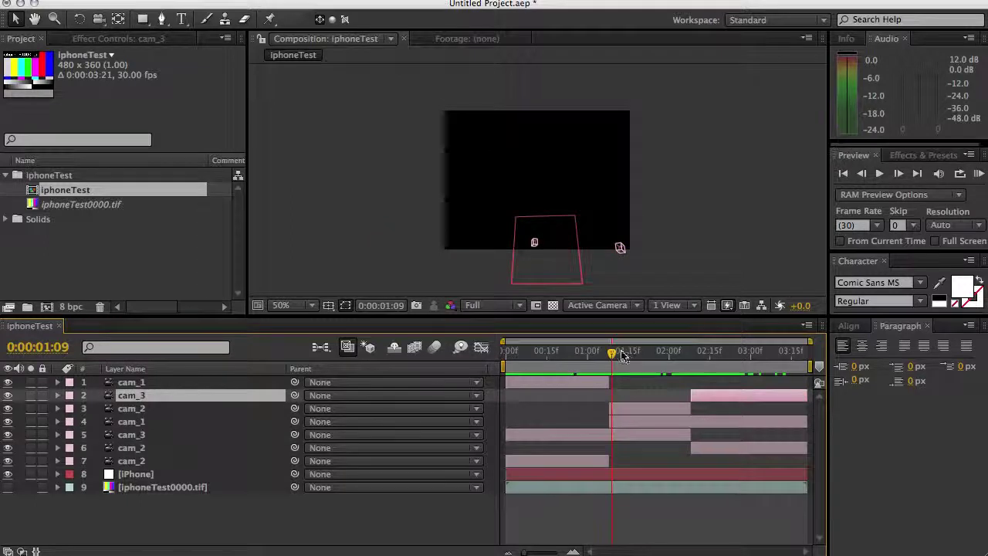
pyautogui.moveTo(614, 352); pyautogui.dragTo(654, 363)
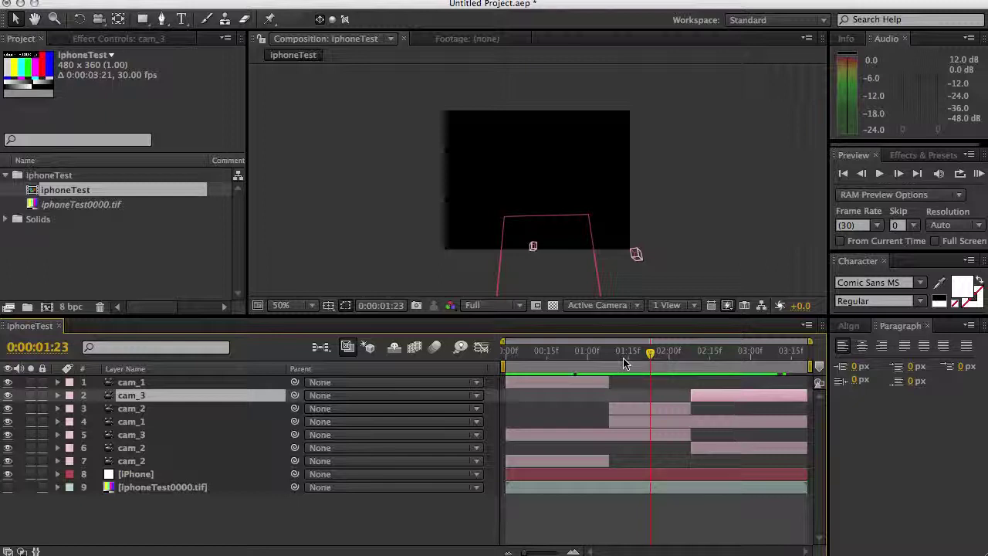
pyautogui.moveTo(651, 352); pyautogui.dragTo(742, 355)
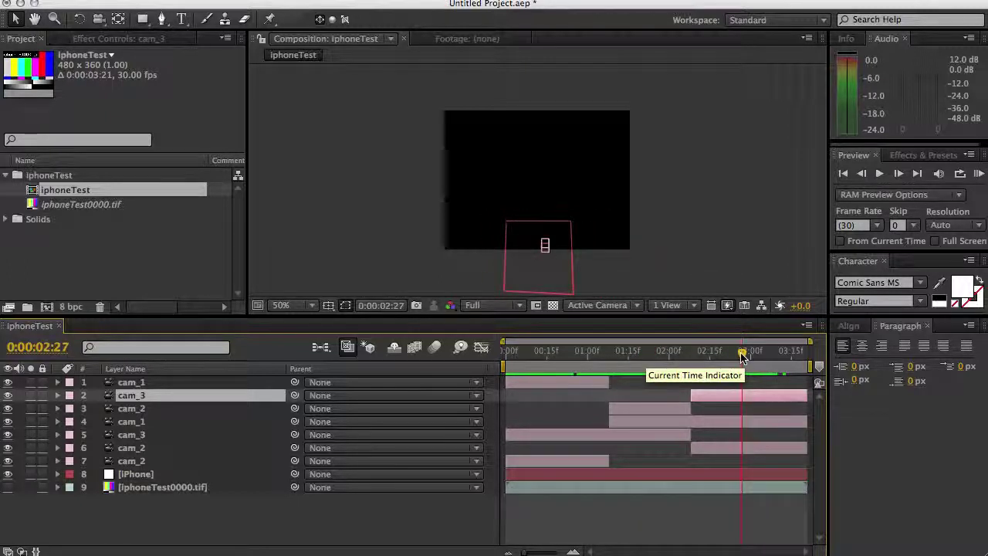